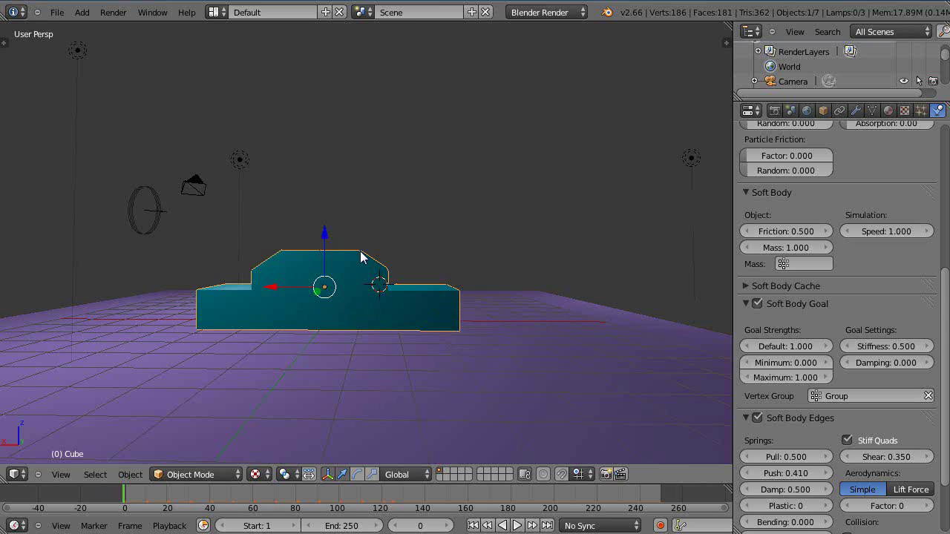
- In Edit Mode, assign the entire car mesh to vertex group 'Group' at weight 0.000
{"action": "right_click", "coordinate": [380, 337]}
{"action": "left_click", "coordinate": [348, 342]}
{"action": "key", "text": "Tab"}
{"action": "scroll", "coordinate": [391, 371], "scroll_direction": "up", "scroll_amount": 3}
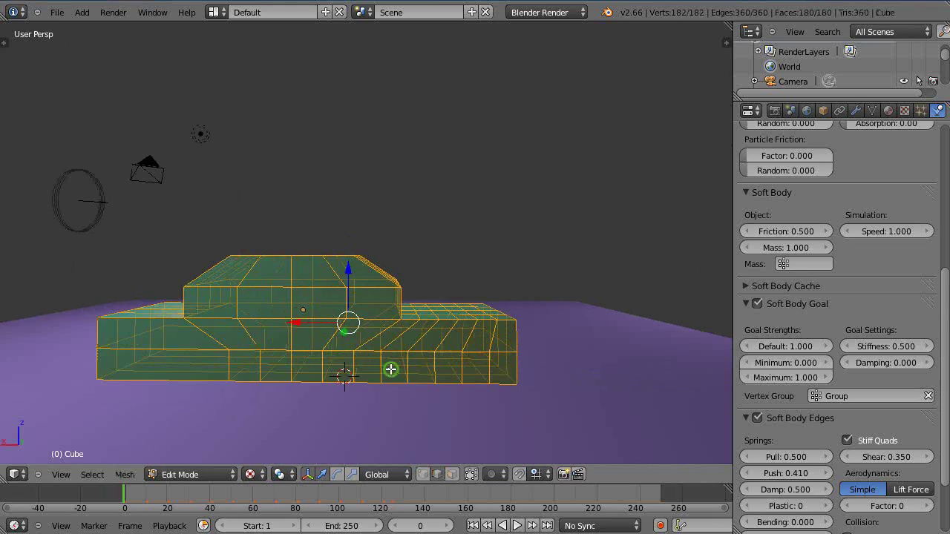
{"action": "mouse_move", "coordinate": [391, 368]}
{"action": "middle_mouse_down"}
{"action": "mouse_move", "coordinate": [278, 391]}
{"action": "mouse_move", "coordinate": [382, 376]}
{"action": "mouse_move", "coordinate": [388, 361]}
{"action": "mouse_move", "coordinate": [384, 373]}
{"action": "mouse_move", "coordinate": [394, 374]}
{"action": "middle_mouse_up"}
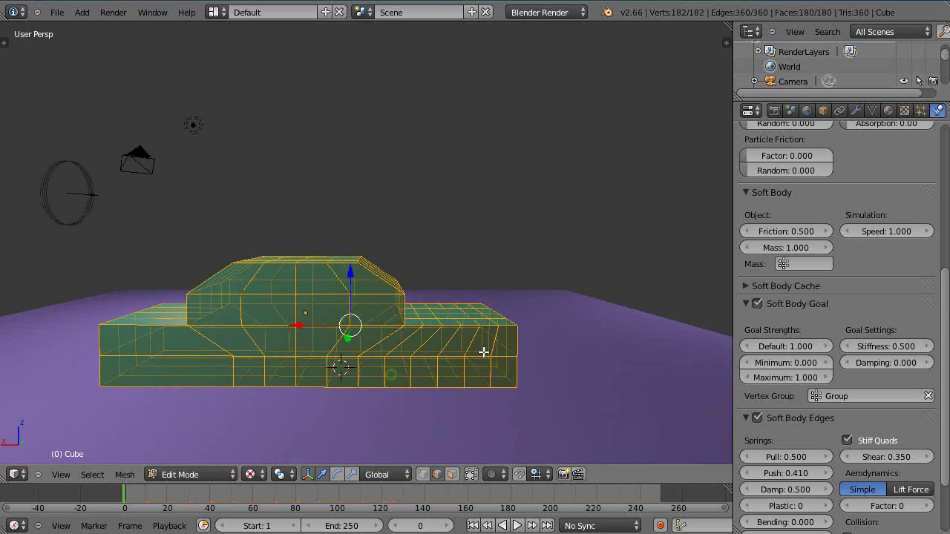
{"action": "left_click", "coordinate": [872, 110]}
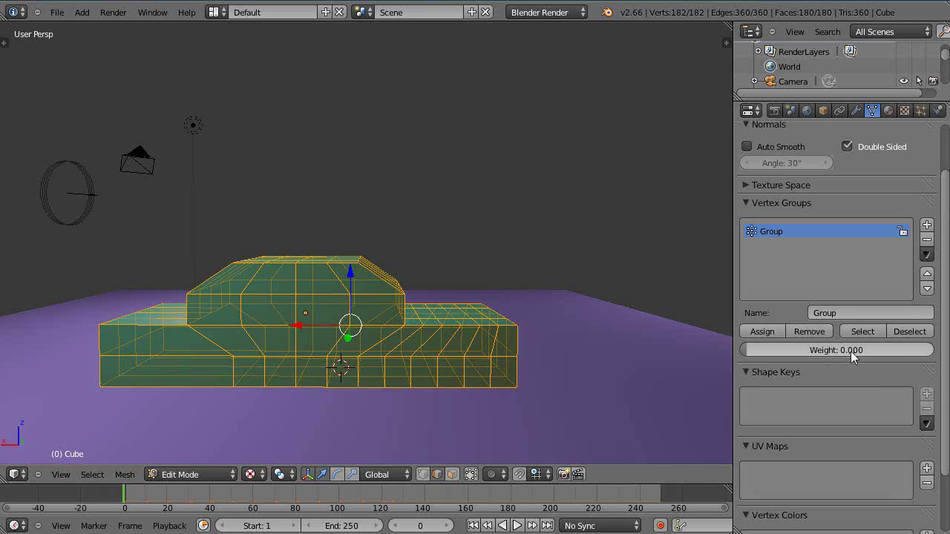
{"action": "left_click", "coordinate": [763, 331]}
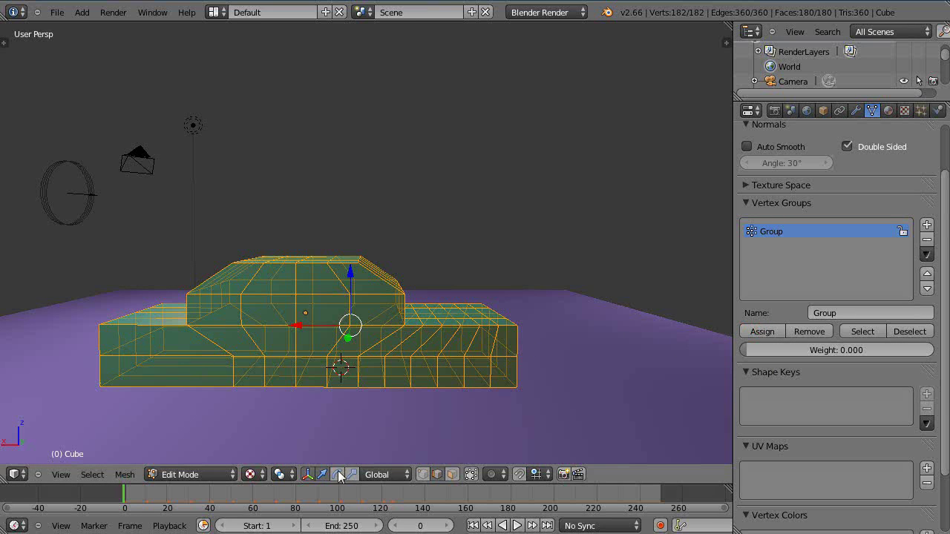
{"action": "middle_click_drag", "start_coordinate": [524, 423], "coordinate": [515, 409]}
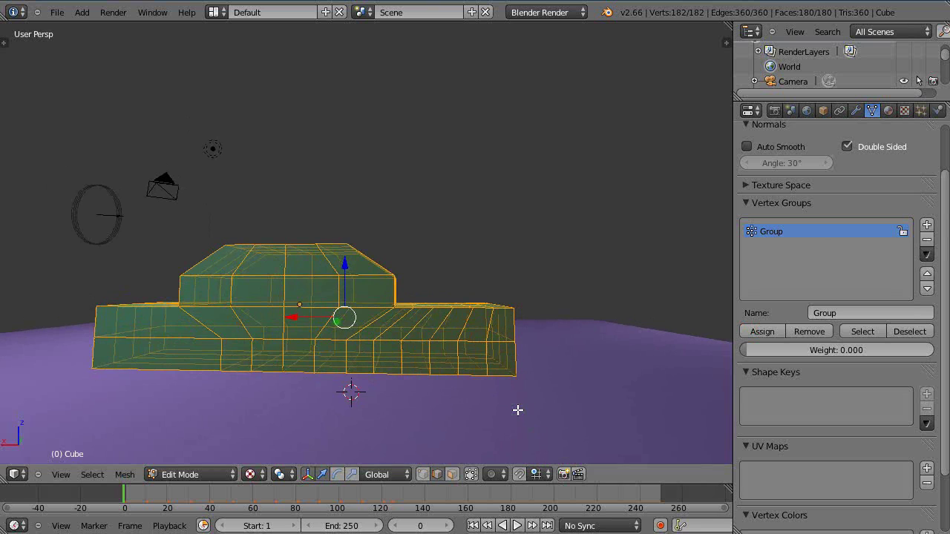
- Switch to Back Ortho view and zoom and pan so the car is centred
{"action": "key", "text": "ctrl+KP_1"}
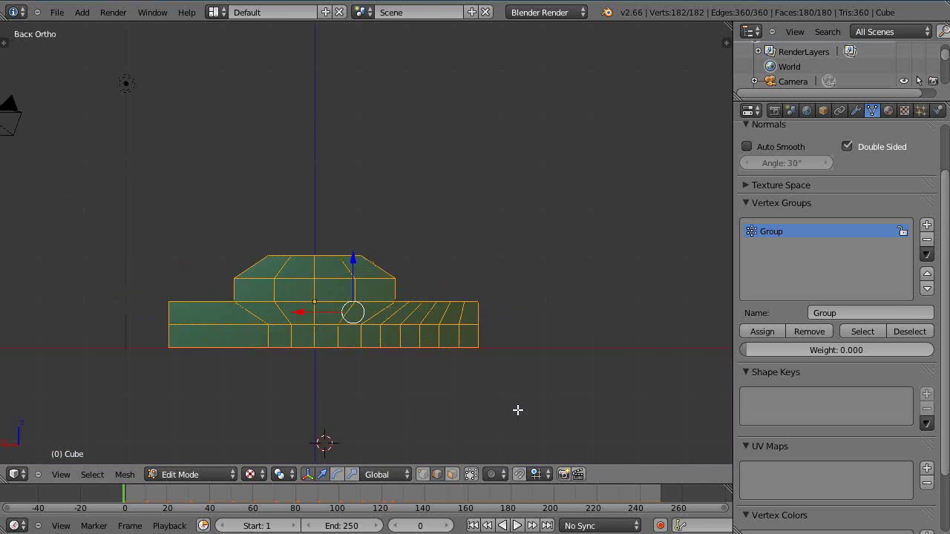
{"action": "scroll", "coordinate": [520, 411], "scroll_direction": "up", "scroll_amount": 3}
{"action": "middle_click_drag", "start_coordinate": [491, 407], "coordinate": [532, 314], "text": "shift"}
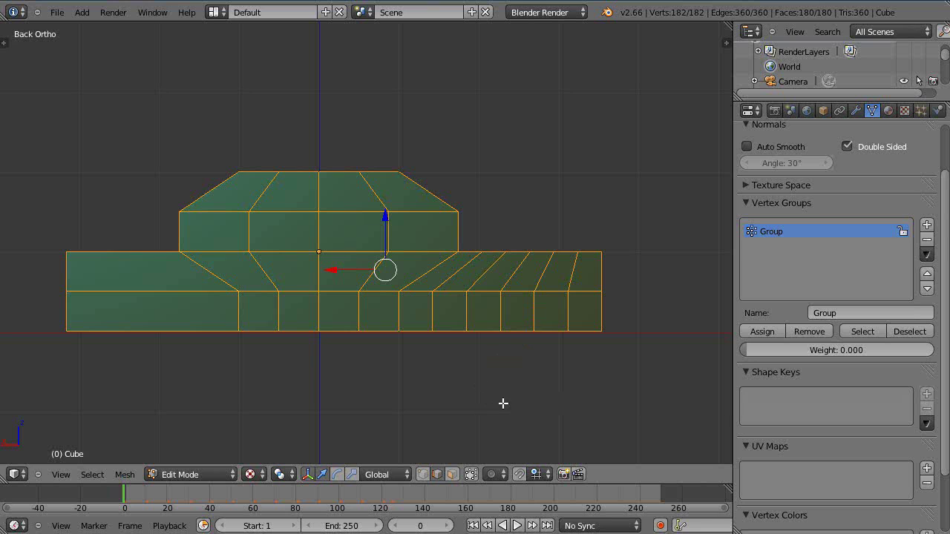
- Deselect everything and circle-select only the rightmost column of the car's faces
{"action": "key", "text": "c"}
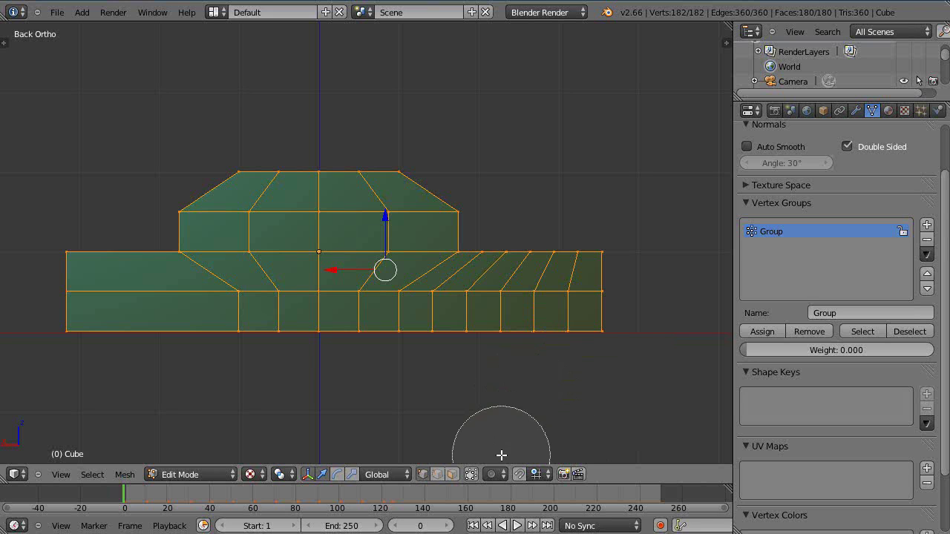
{"action": "key", "text": "Escape"}
{"action": "key", "text": "a"}
{"action": "key", "text": "c"}
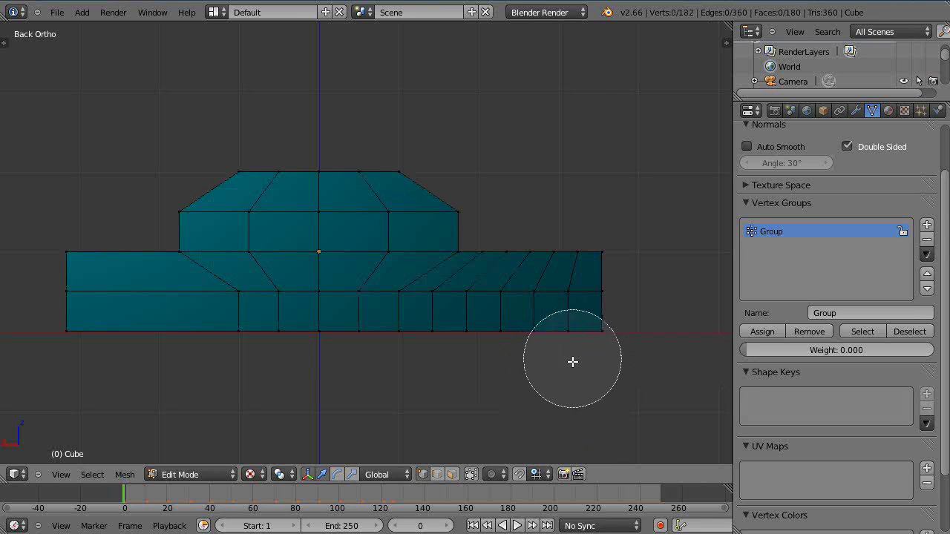
{"action": "mouse_move", "coordinate": [572, 361]}
{"action": "left_mouse_down"}
{"action": "mouse_move", "coordinate": [596, 261]}
{"action": "mouse_move", "coordinate": [568, 265]}
{"action": "mouse_move", "coordinate": [547, 308]}
{"action": "mouse_move", "coordinate": [552, 318]}
{"action": "left_mouse_up"}
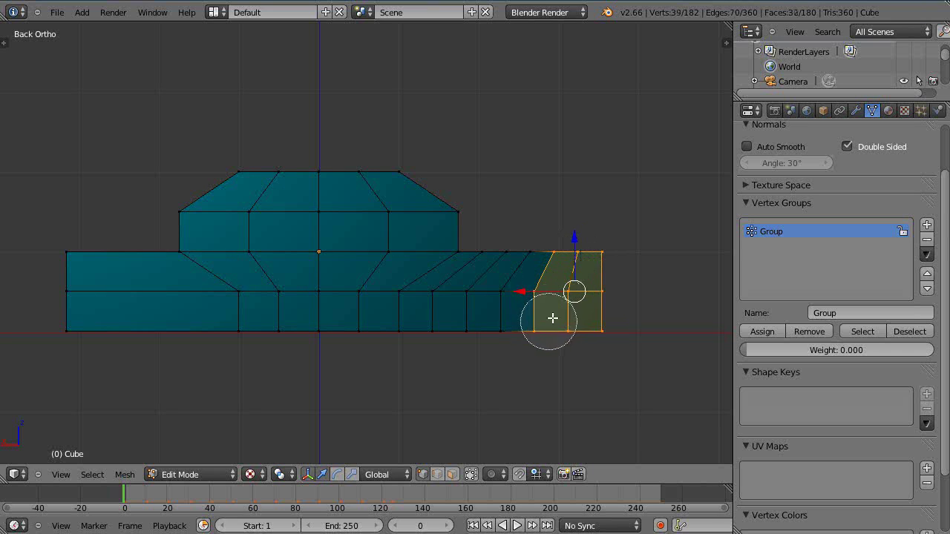
{"action": "right_click", "coordinate": [516, 332]}
- Replace the selection with the faces just in front of the car's right end
{"action": "key", "text": "a"}
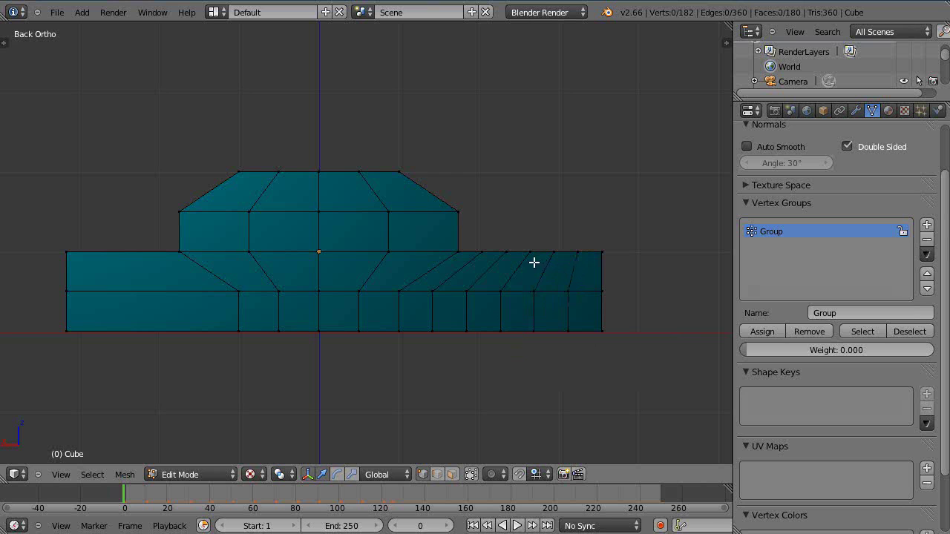
{"action": "key", "text": "c"}
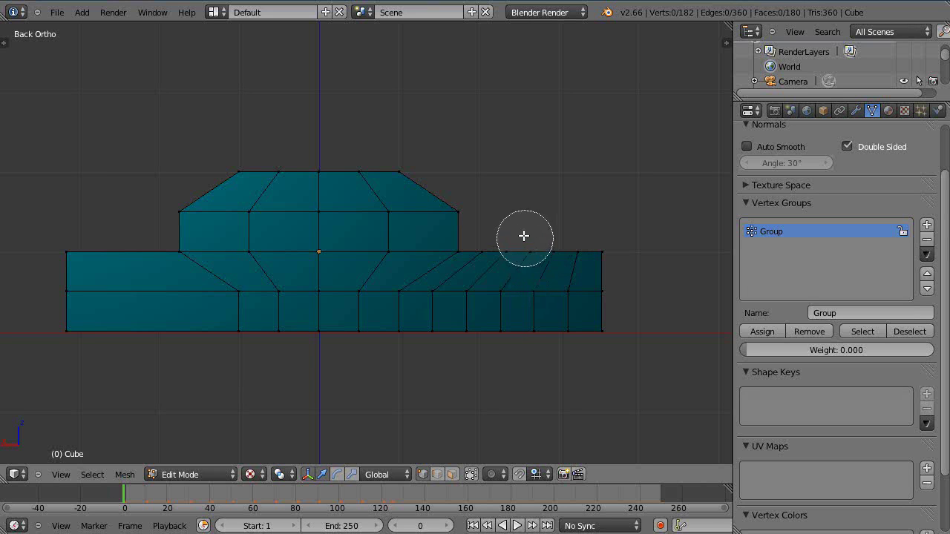
{"action": "mouse_move", "coordinate": [511, 236]}
{"action": "left_mouse_down"}
{"action": "mouse_move", "coordinate": [513, 251]}
{"action": "mouse_move", "coordinate": [483, 299]}
{"action": "mouse_move", "coordinate": [456, 299]}
{"action": "mouse_move", "coordinate": [463, 324]}
{"action": "mouse_move", "coordinate": [491, 314]}
{"action": "mouse_move", "coordinate": [492, 299]}
{"action": "left_mouse_up"}
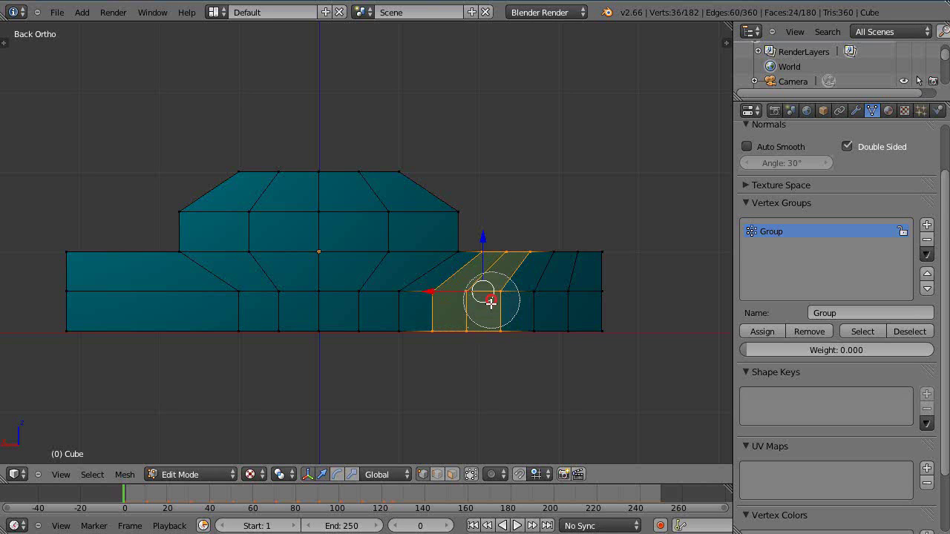
{"action": "right_click", "coordinate": [492, 298]}
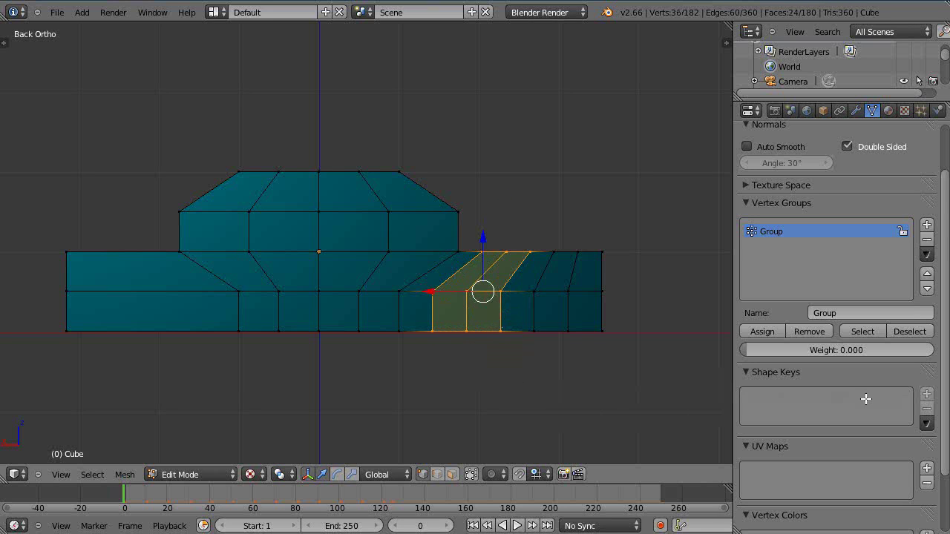
- Assign the selected faces to Group at weight 0.2
{"action": "left_click", "coordinate": [832, 349]}
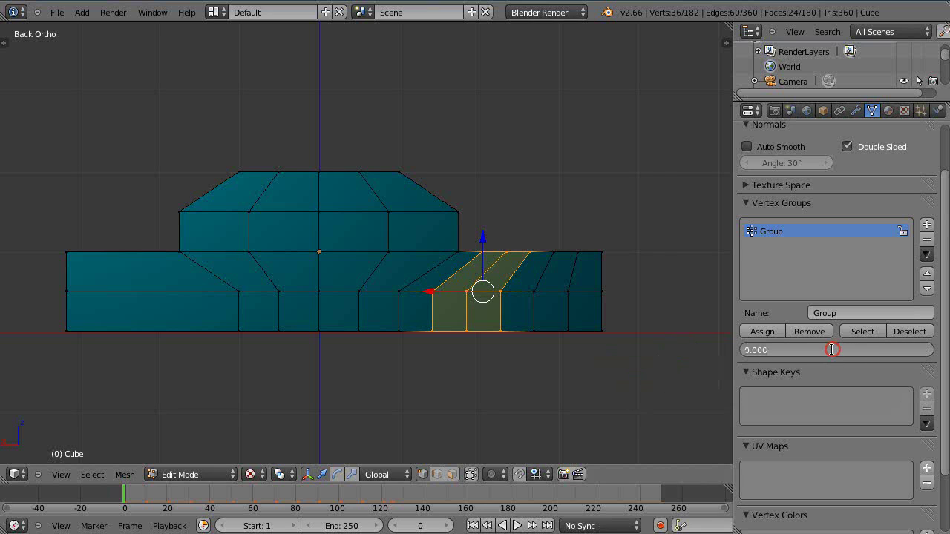
{"action": "key", "text": "BackSpace"}
{"action": "type", "text": ".2"}
{"action": "key", "text": "Return"}
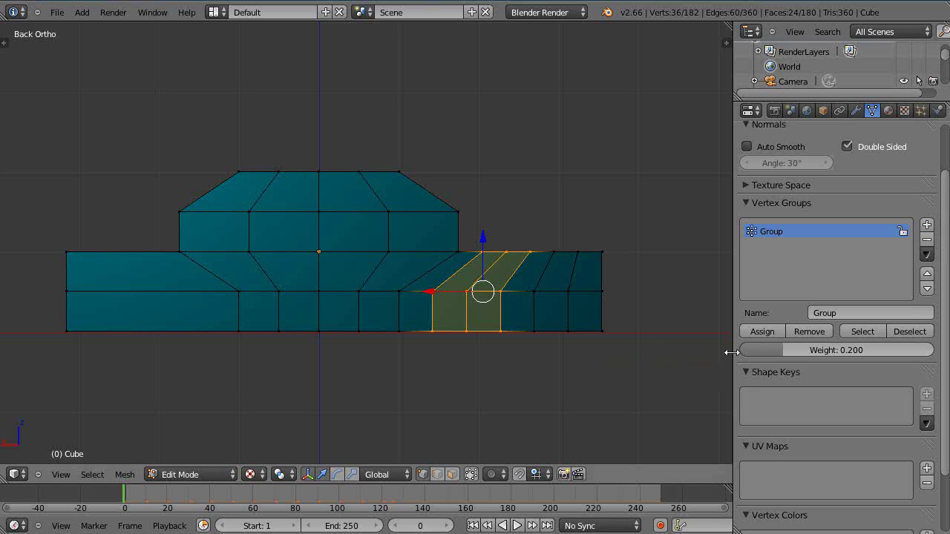
{"action": "left_click", "coordinate": [763, 332]}
- Circle-select the band under the cabin's right slope, including the slope itself
{"action": "key", "text": "a"}
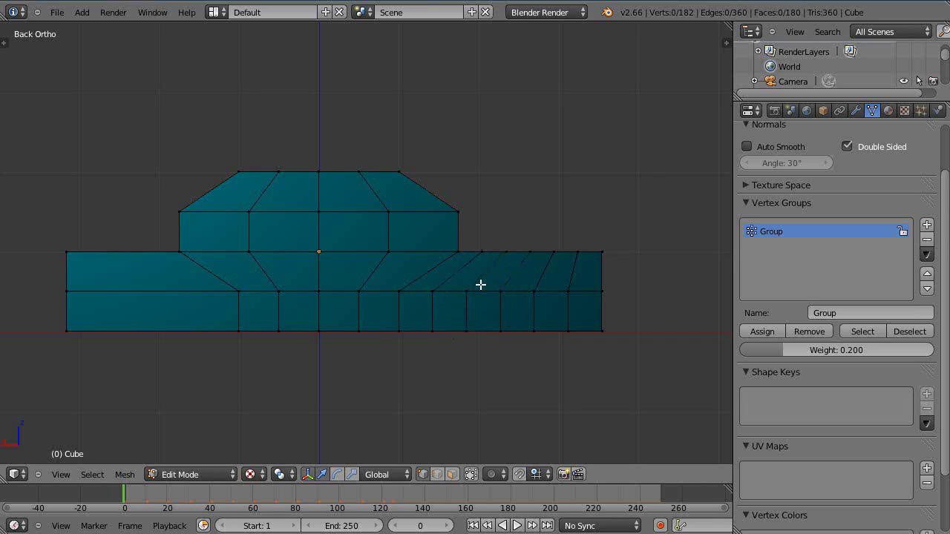
{"action": "key", "text": "c"}
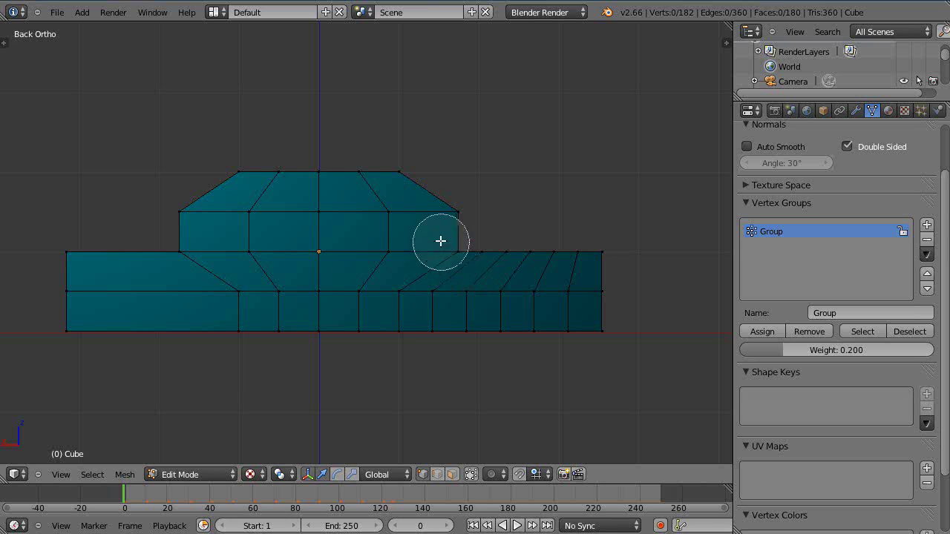
{"action": "mouse_move", "coordinate": [430, 193]}
{"action": "left_mouse_down"}
{"action": "mouse_move", "coordinate": [438, 233]}
{"action": "mouse_move", "coordinate": [424, 203]}
{"action": "mouse_move", "coordinate": [378, 186]}
{"action": "mouse_move", "coordinate": [390, 270]}
{"action": "mouse_move", "coordinate": [378, 287]}
{"action": "mouse_move", "coordinate": [380, 318]}
{"action": "left_mouse_up"}
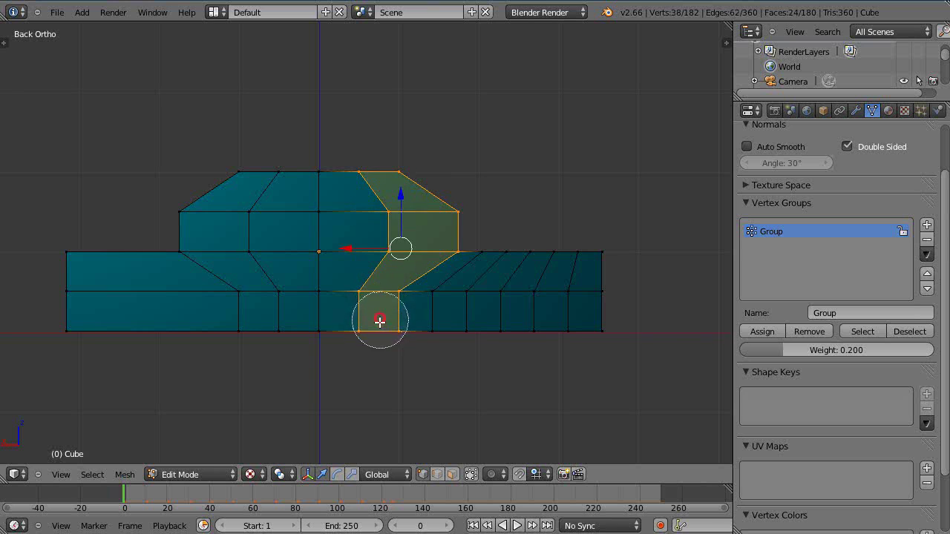
- Assign the selected band to Group at weight 0.4, then deselect all
{"action": "left_click", "coordinate": [846, 351]}
{"action": "key", "text": "BackSpace"}
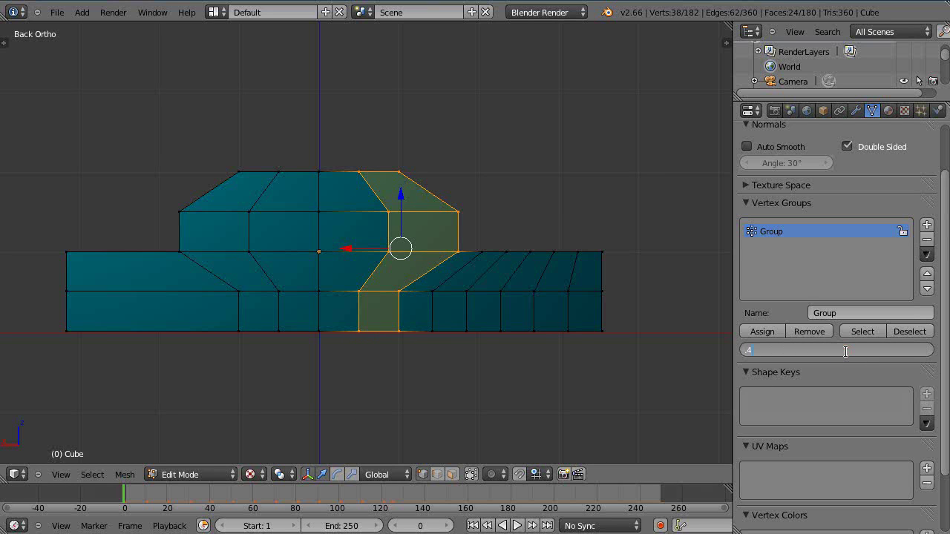
{"action": "type", "text": ".4"}
{"action": "key", "text": "Return"}
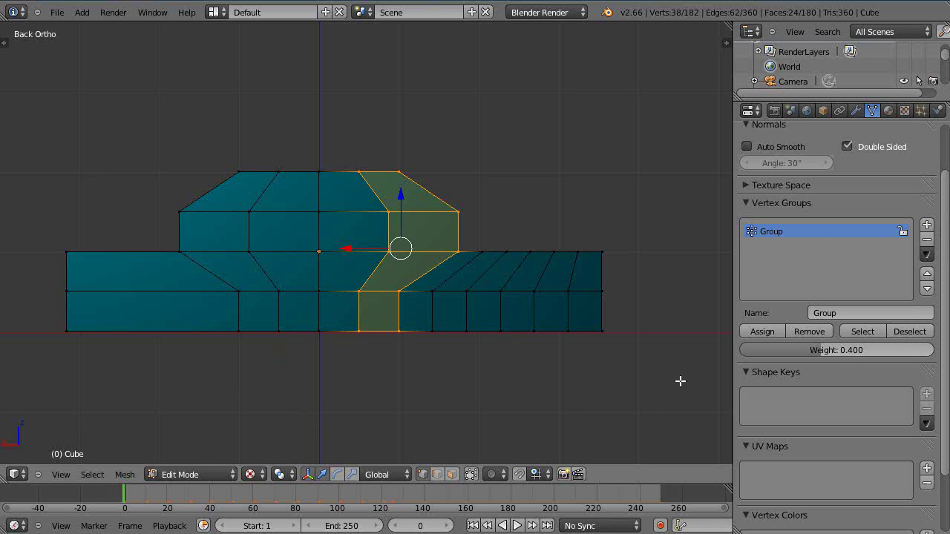
{"action": "left_click", "coordinate": [758, 333]}
{"action": "key", "text": "a"}
{"action": "key", "text": "c"}
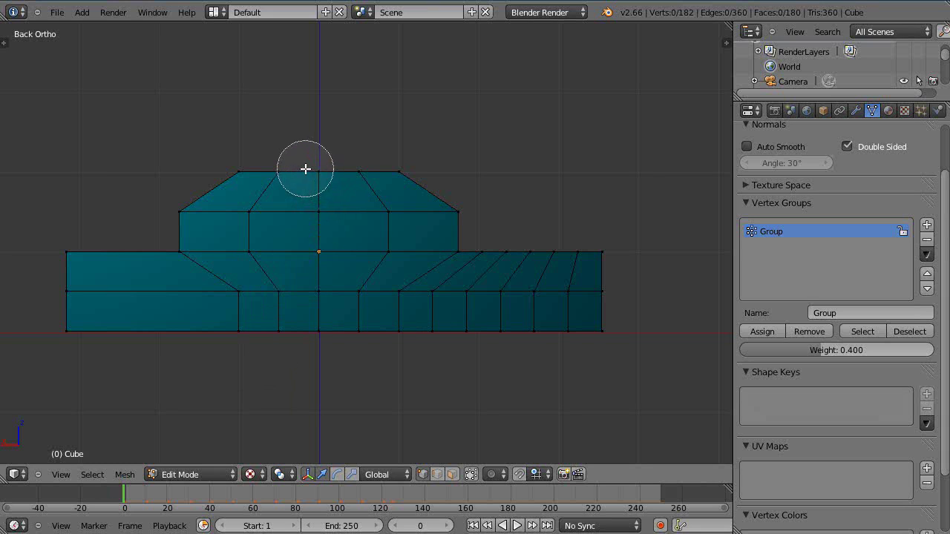
- Select the car's middle-section vertices and assign them to the group at weight 0.7
{"action": "mouse_move", "coordinate": [305, 169]}
{"action": "left_mouse_down"}
{"action": "mouse_move", "coordinate": [308, 295]}
{"action": "mouse_move", "coordinate": [289, 326]}
{"action": "left_mouse_up"}
{"action": "mouse_move", "coordinate": [265, 233]}
{"action": "left_mouse_down"}
{"action": "mouse_move", "coordinate": [265, 180]}
{"action": "mouse_move", "coordinate": [197, 216]}
{"action": "mouse_move", "coordinate": [192, 227]}
{"action": "mouse_move", "coordinate": [240, 316]}
{"action": "left_mouse_up"}
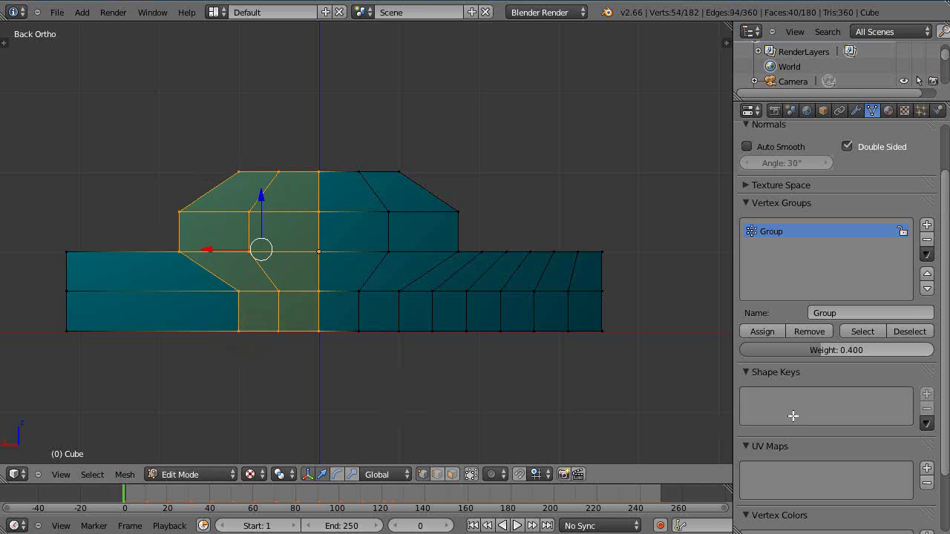
{"action": "right_click", "coordinate": [872, 350]}
{"action": "left_click", "coordinate": [871, 349]}
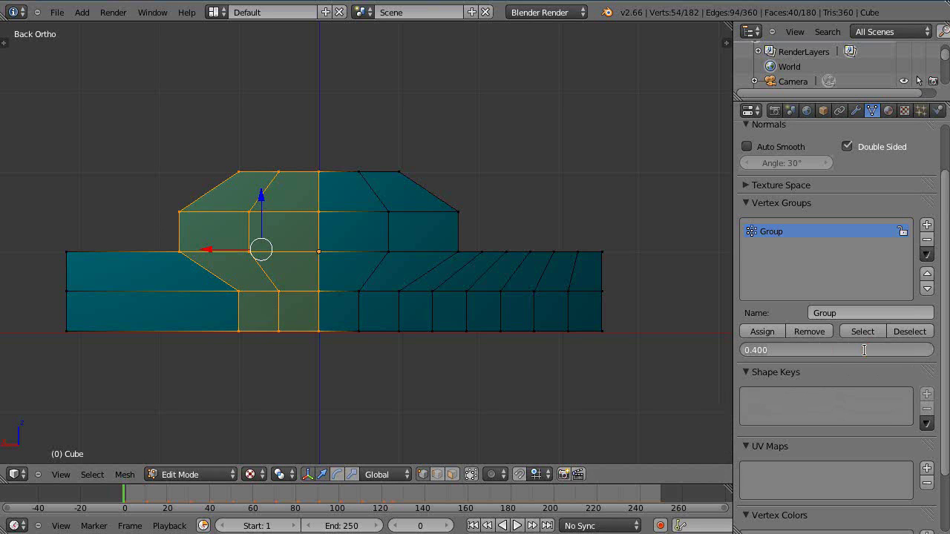
{"action": "key", "text": "BackSpace"}
{"action": "type", "text": ".7"}
{"action": "key", "text": "Return"}
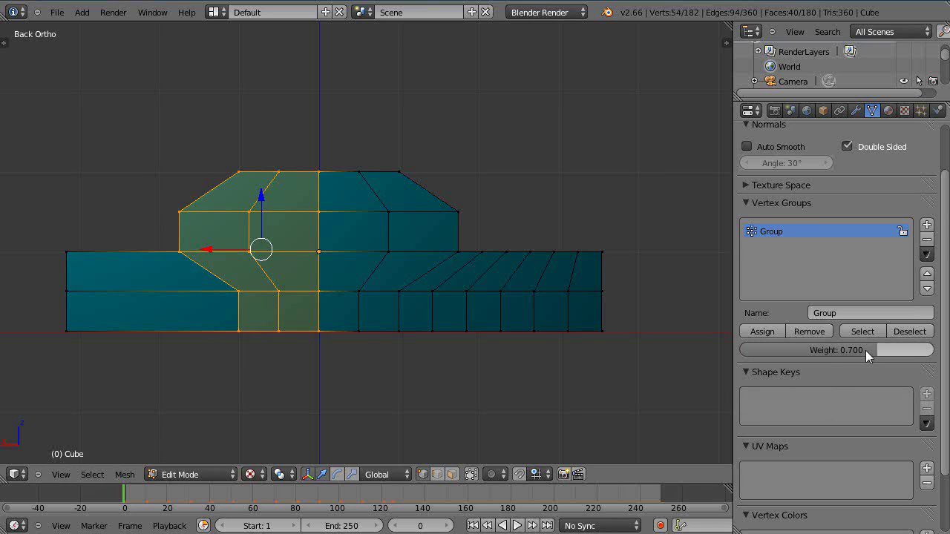
{"action": "left_click", "coordinate": [762, 331]}
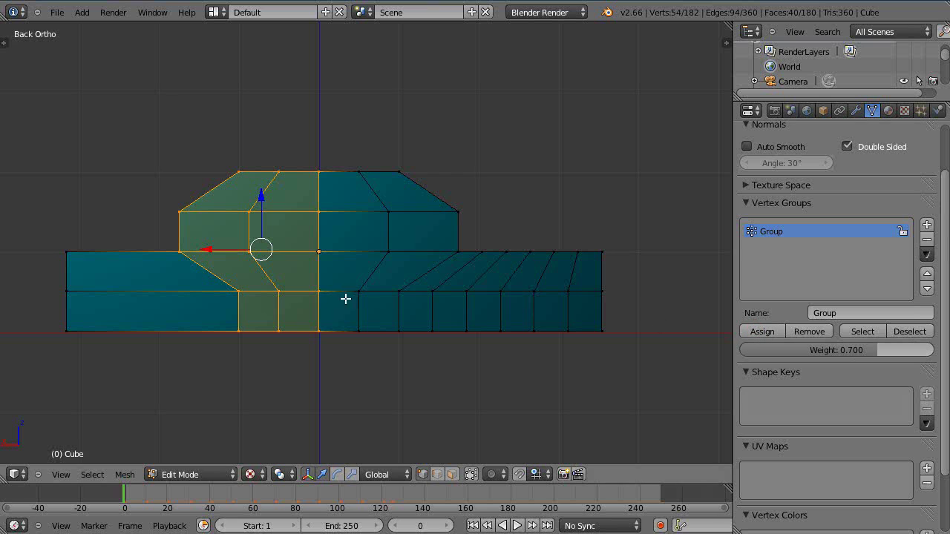
- Box-select the vertices along the car's left end and assign them weight 0.9
{"action": "key", "text": "a"}
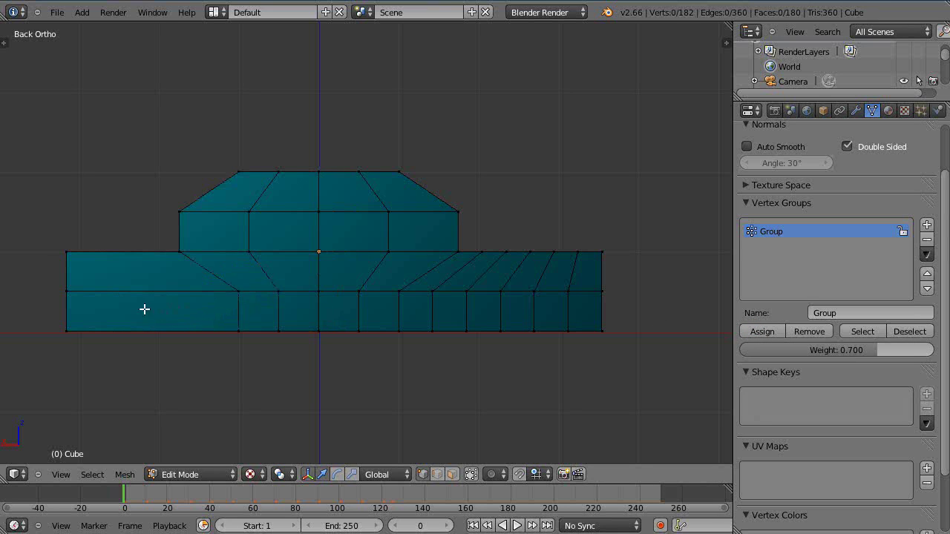
{"action": "left_click", "coordinate": [36, 235]}
{"action": "left_click_drag", "start_coordinate": [38, 237], "coordinate": [121, 357]}
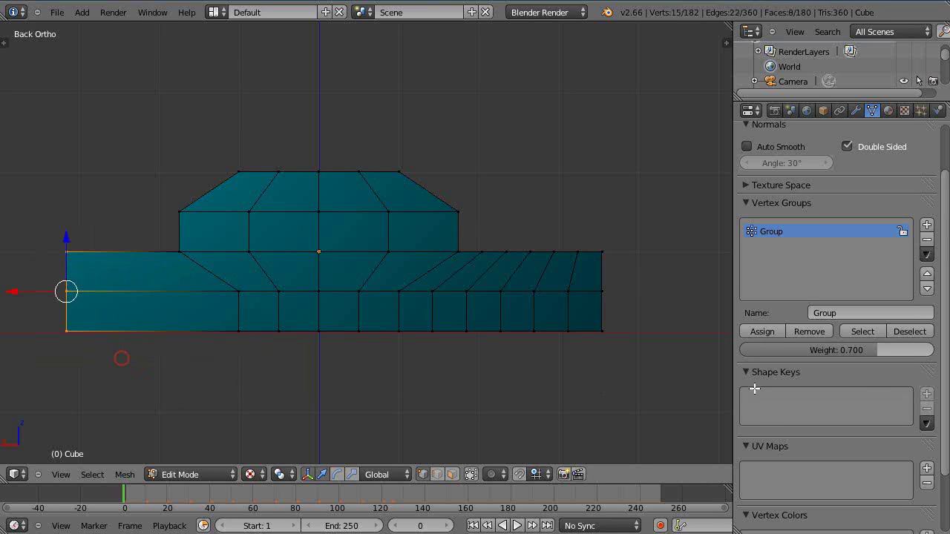
{"action": "left_click", "coordinate": [855, 350]}
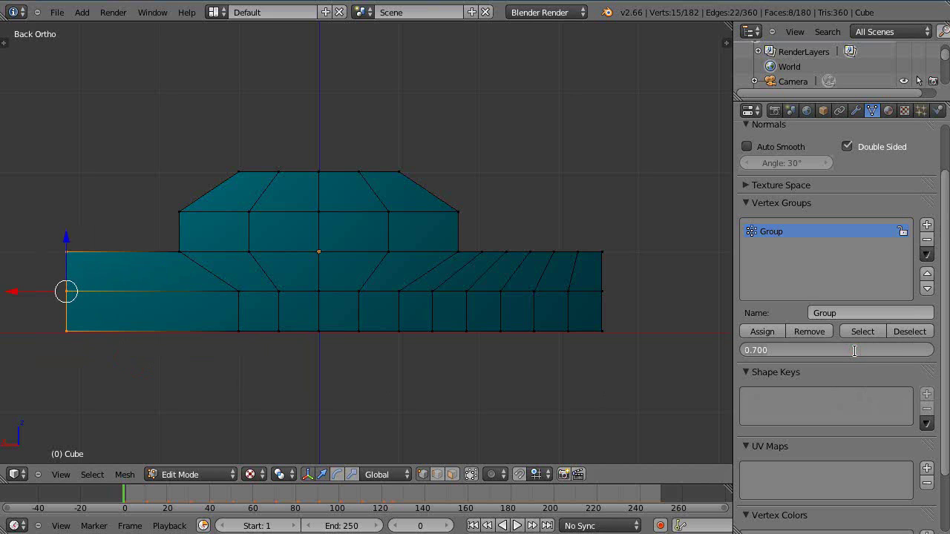
{"action": "key", "text": "BackSpace"}
{"action": "key", "text": "Return"}
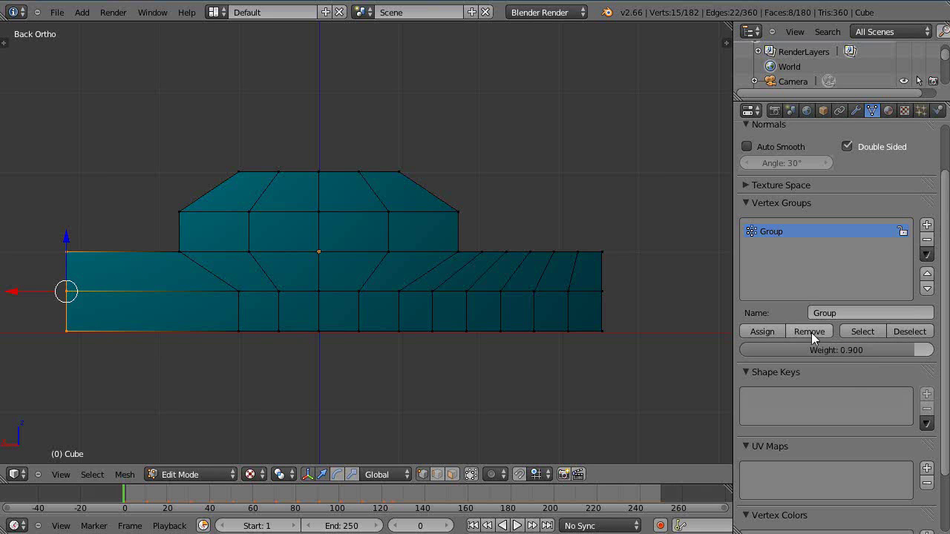
{"action": "left_click", "coordinate": [763, 332]}
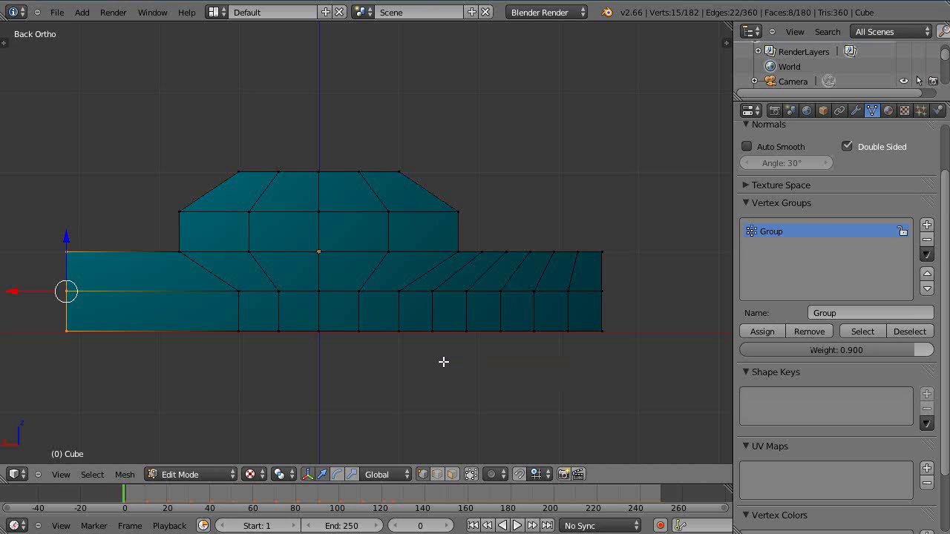
- Rename the vertex group to 'Car' and return to Object Mode
{"action": "key", "text": "Tab"}
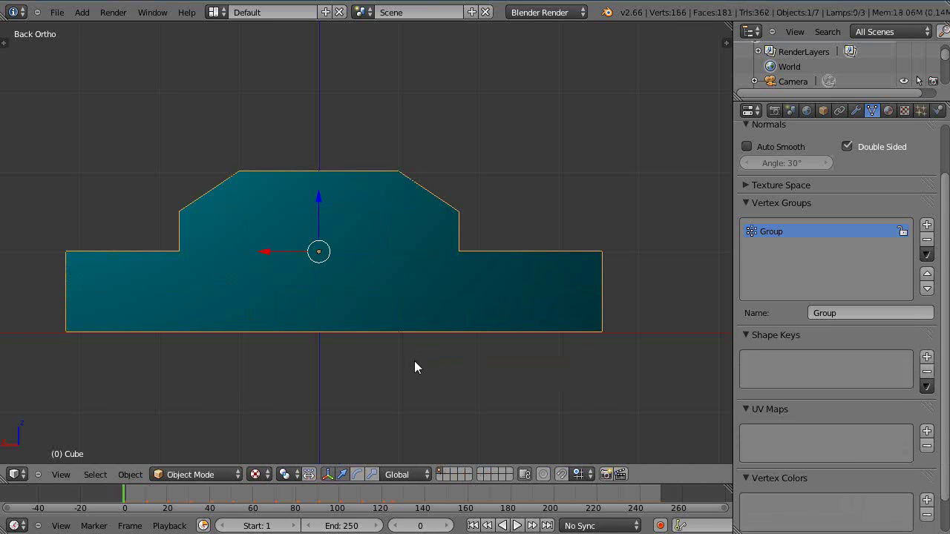
{"action": "key", "text": "Tab"}
{"action": "left_click", "coordinate": [848, 312]}
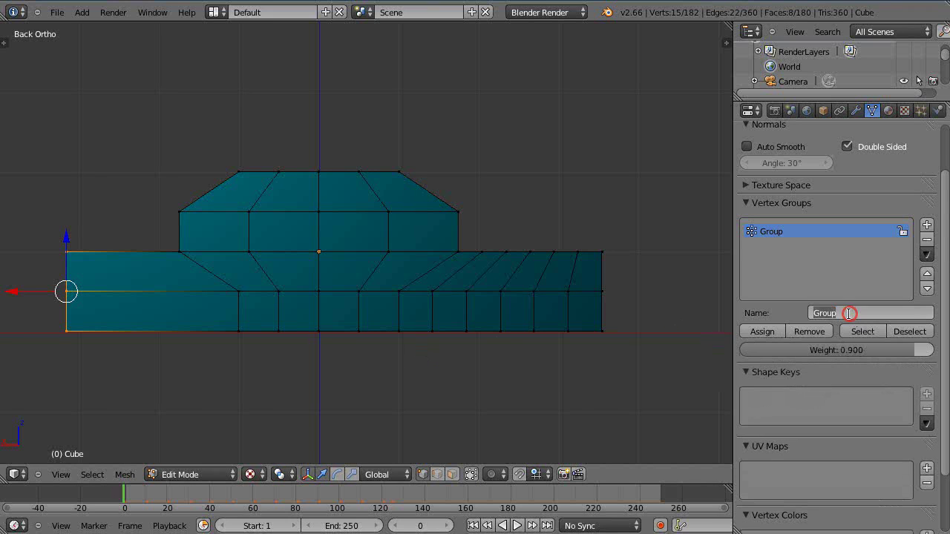
{"action": "type", "text": "car"}
{"action": "key", "text": "Return"}
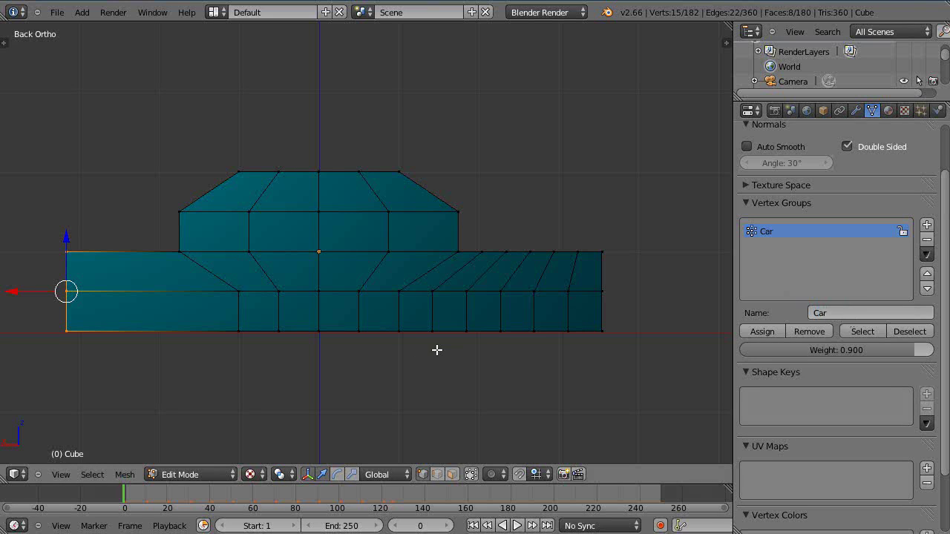
{"action": "key", "text": "Tab"}
{"action": "scroll", "coordinate": [386, 339], "scroll_direction": "down", "scroll_amount": 3}
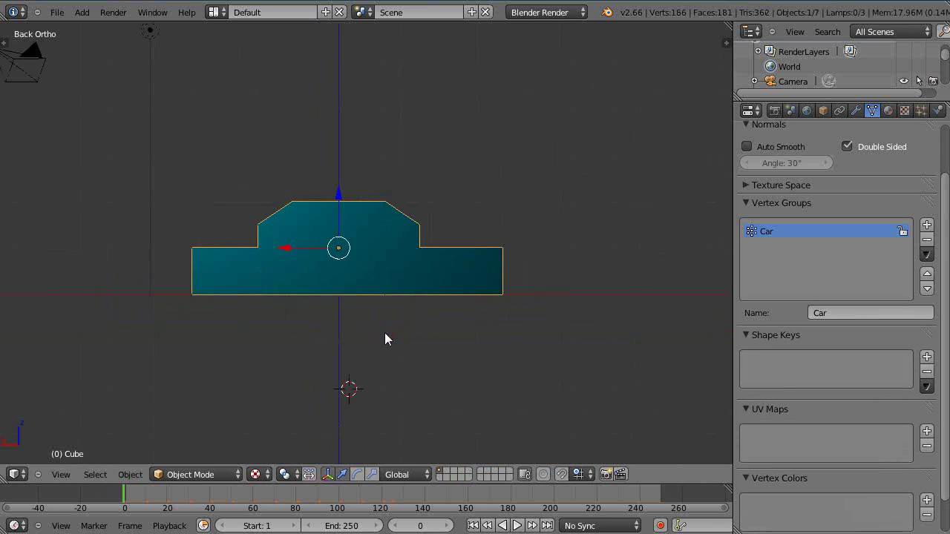
- In a perspective view, select the wind force field, then reselect the car mesh
{"action": "middle_click_drag", "start_coordinate": [384, 339], "coordinate": [377, 363]}
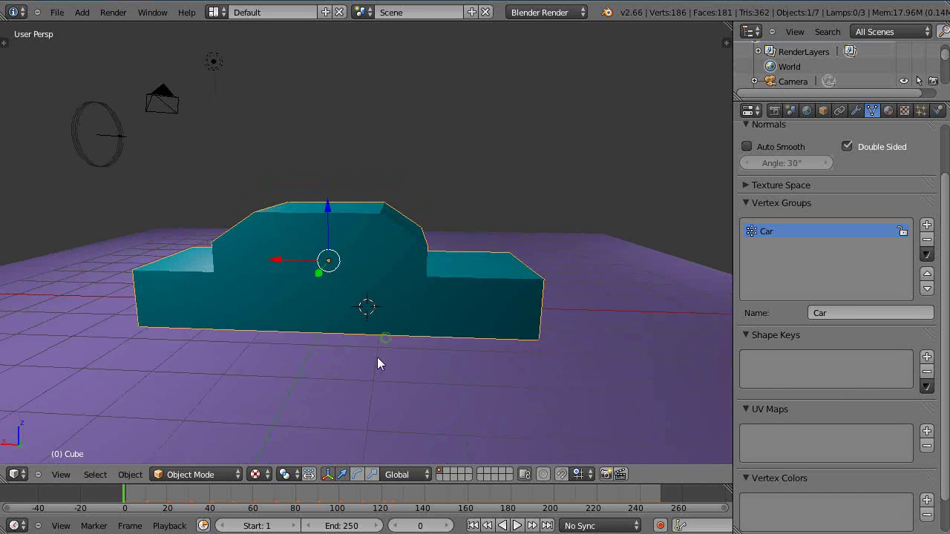
{"action": "right_click", "coordinate": [97, 154]}
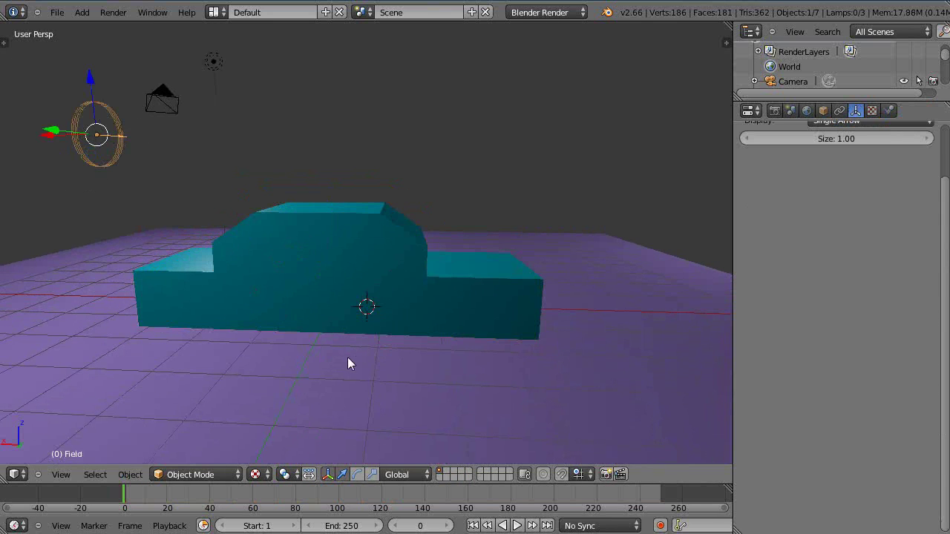
{"action": "middle_click_drag", "start_coordinate": [376, 363], "coordinate": [314, 355]}
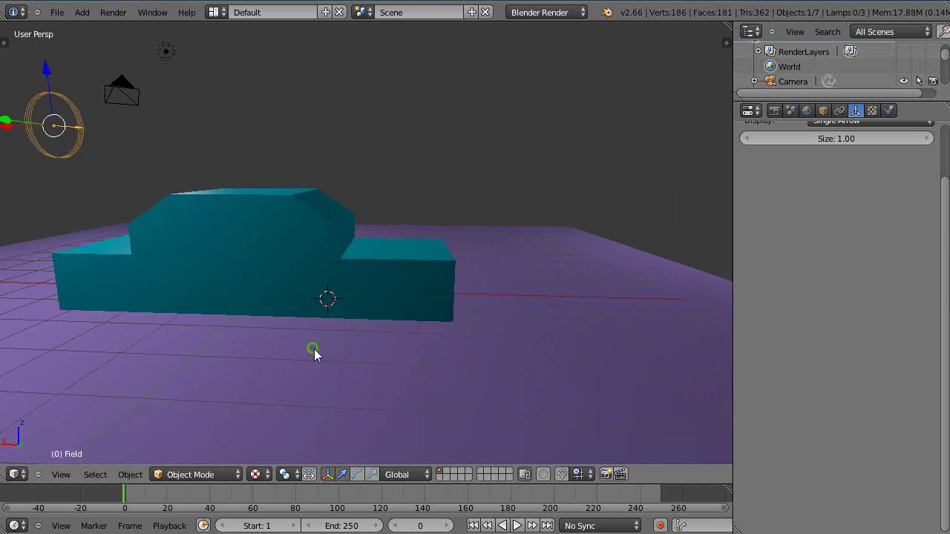
{"action": "right_click", "coordinate": [364, 254]}
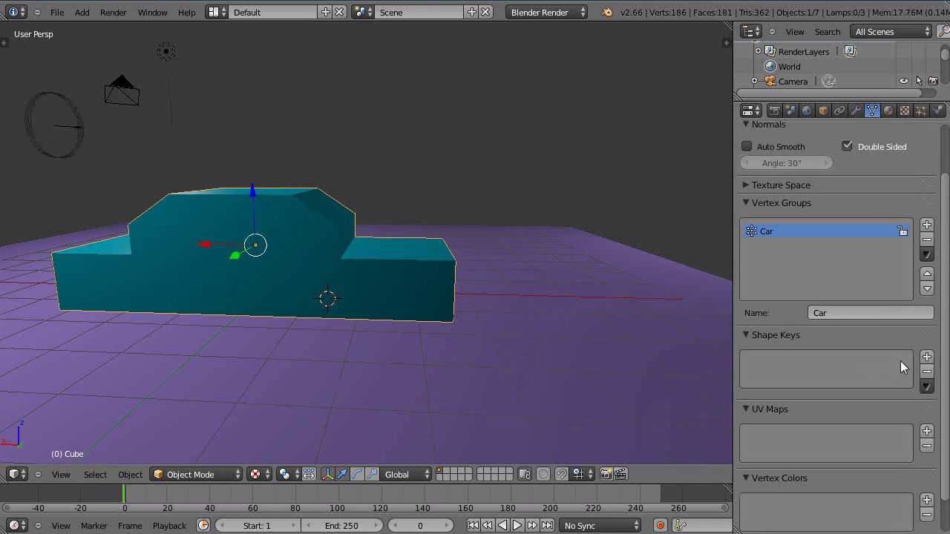
- Set the soft body edge Shear to 1.000 and Push to 0.999, then play the animation
{"action": "left_click", "coordinate": [937, 110]}
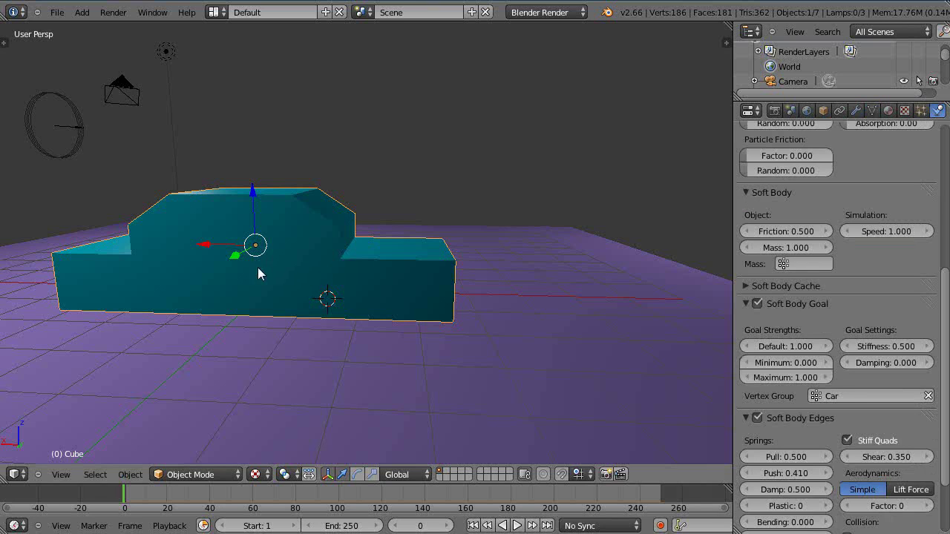
{"action": "left_click_drag", "start_coordinate": [948, 303], "coordinate": [945, 416]}
{"action": "left_click", "coordinate": [870, 372]}
{"action": "type", "text": "1"}
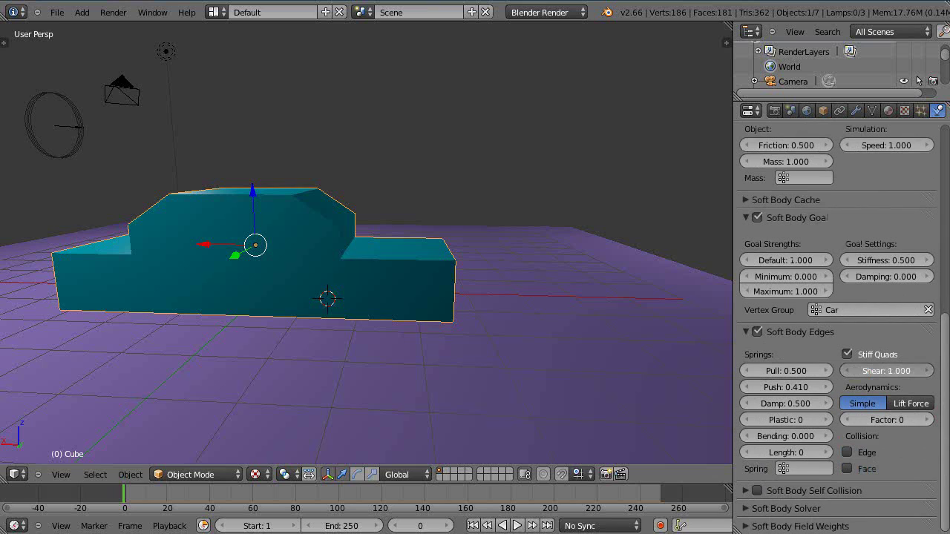
{"action": "key", "text": "Return"}
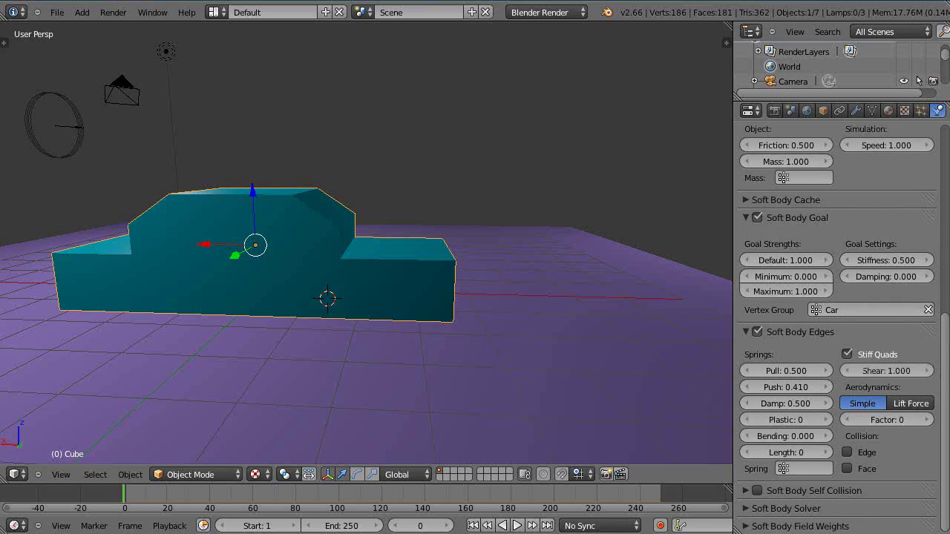
{"action": "left_click", "coordinate": [761, 389]}
{"action": "type", "text": "1"}
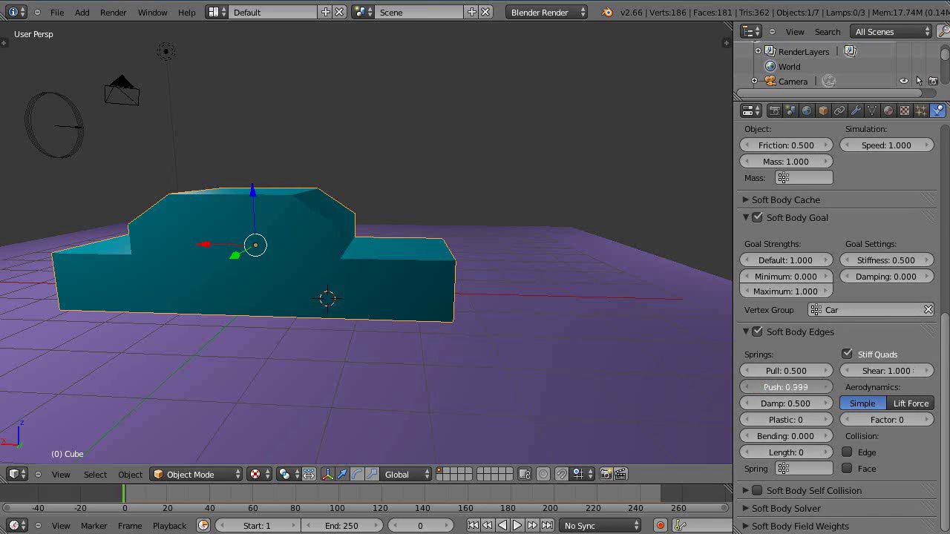
{"action": "key", "text": "Return"}
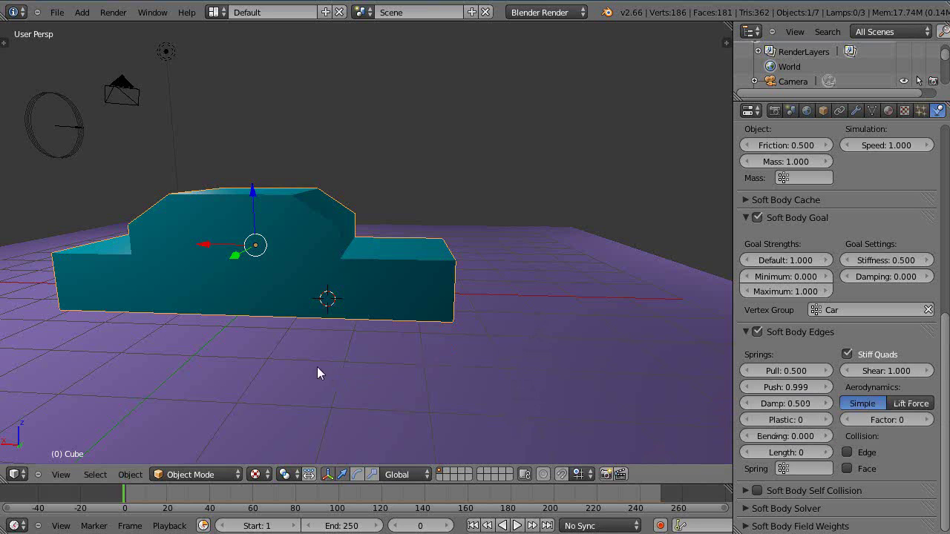
{"action": "key", "text": "alt+a"}
- Restart playback from the timeline's start and zoom and orbit around the crumpling car
{"action": "left_click", "coordinate": [125, 498]}
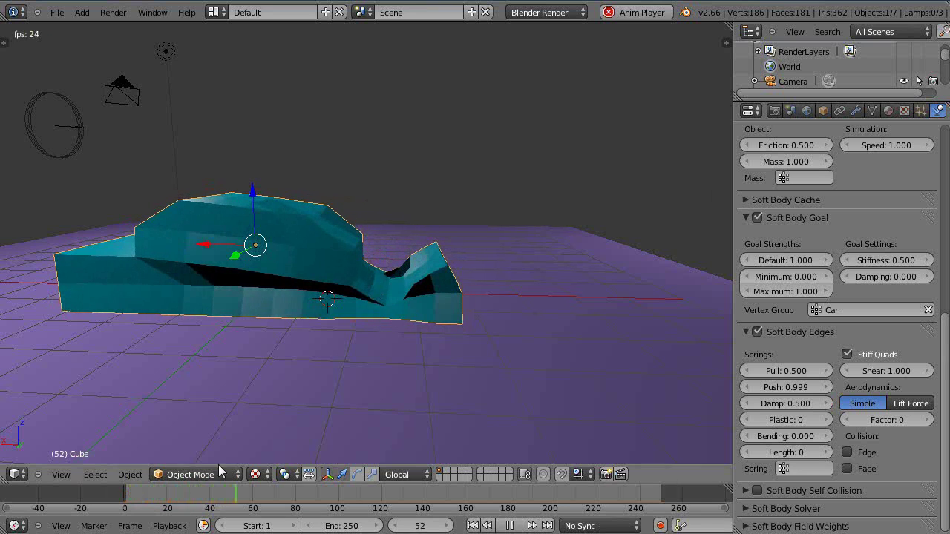
{"action": "scroll", "coordinate": [467, 380], "scroll_direction": "up", "scroll_amount": 2}
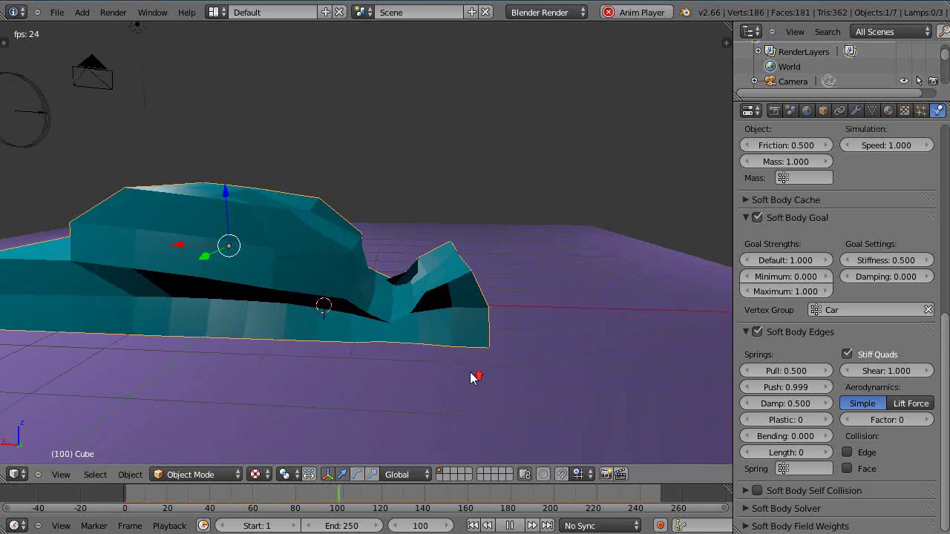
{"action": "scroll", "coordinate": [471, 374], "scroll_direction": "up", "scroll_amount": 1}
{"action": "scroll", "coordinate": [470, 368], "scroll_direction": "down", "scroll_amount": 2}
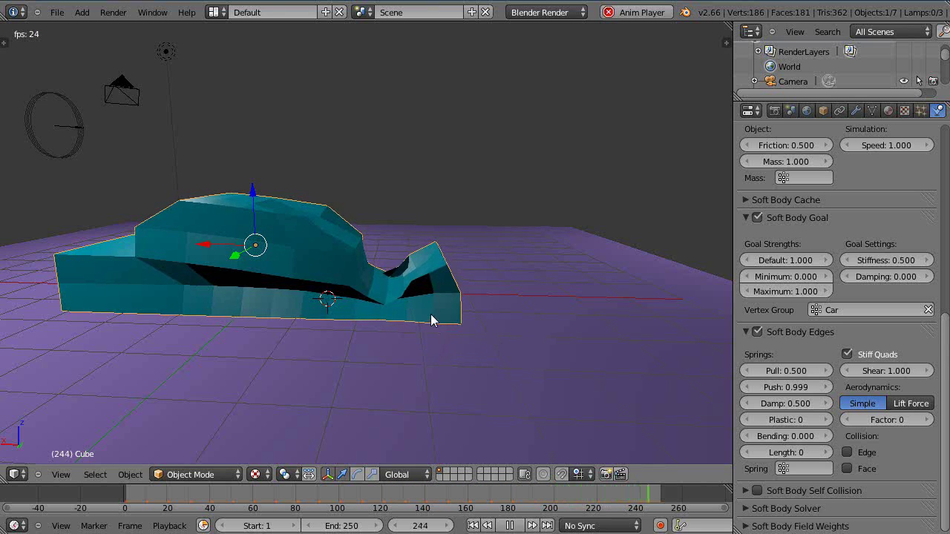
{"action": "scroll", "coordinate": [430, 334], "scroll_direction": "up", "scroll_amount": 3}
{"action": "scroll", "coordinate": [429, 334], "scroll_direction": "down", "scroll_amount": 3}
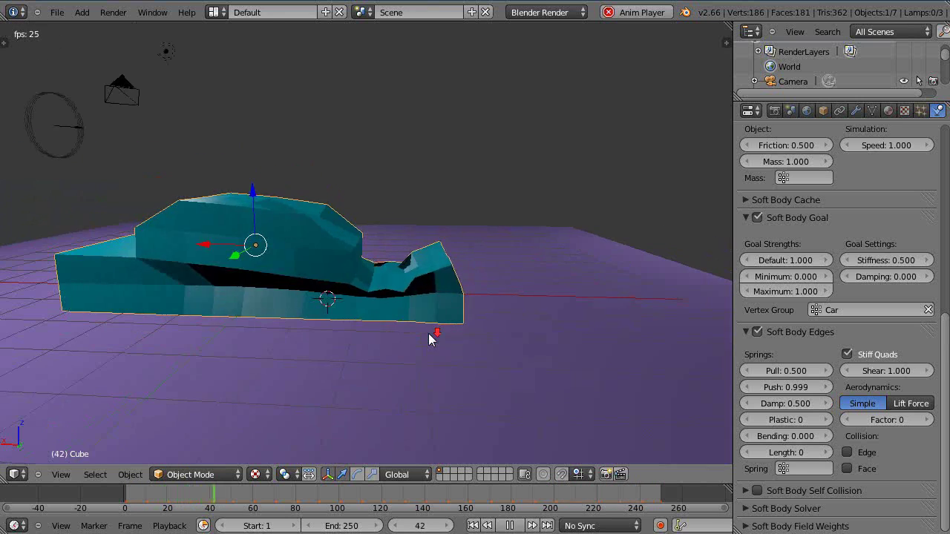
{"action": "scroll", "coordinate": [395, 339], "scroll_direction": "down", "scroll_amount": 3}
{"action": "scroll", "coordinate": [336, 345], "scroll_direction": "up", "scroll_amount": 3}
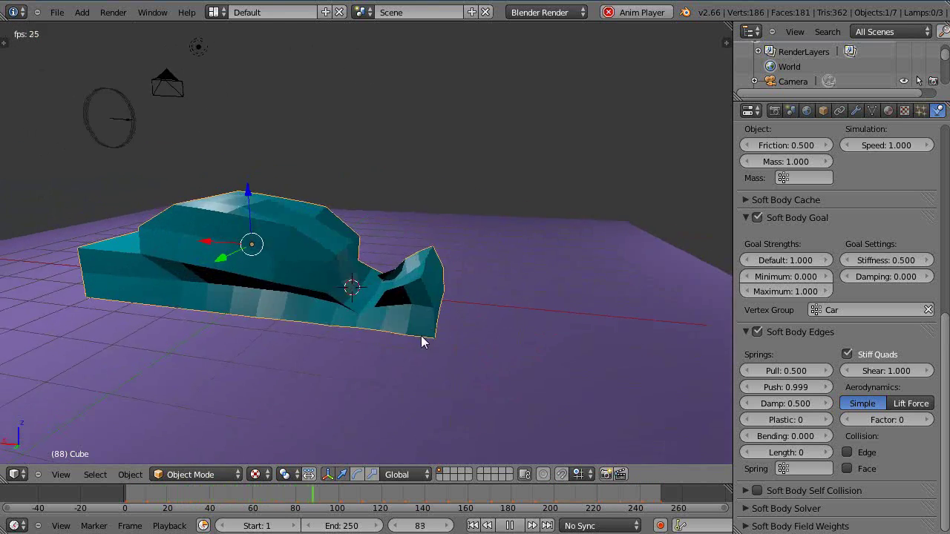
{"action": "middle_click_drag", "start_coordinate": [422, 341], "coordinate": [427, 330]}
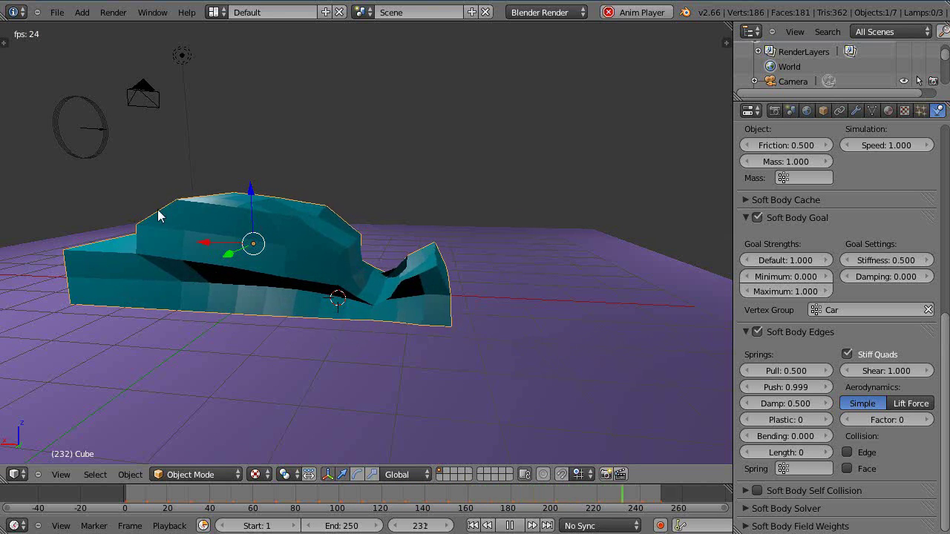
- Select the wind field, stop playback back at frame 0, and reselect the car
{"action": "right_click", "coordinate": [77, 155]}
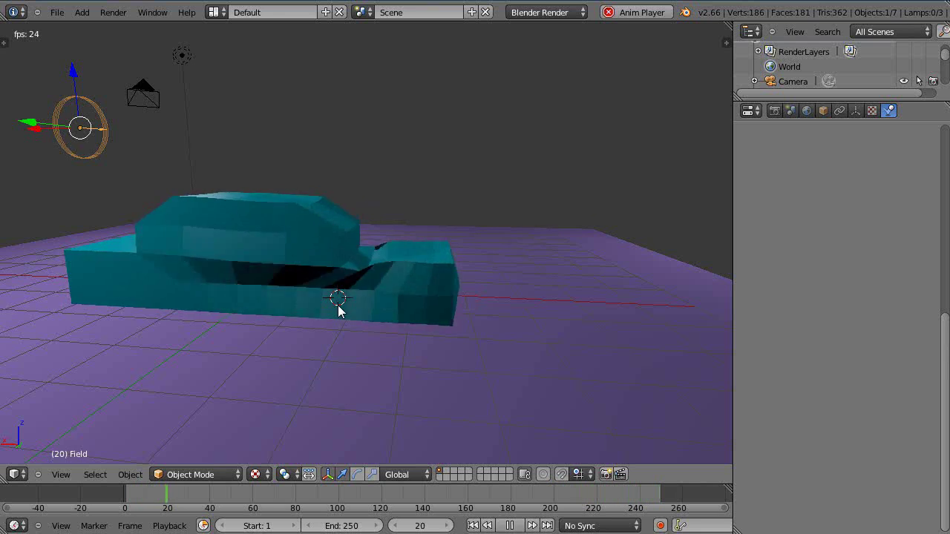
{"action": "key", "text": "Escape"}
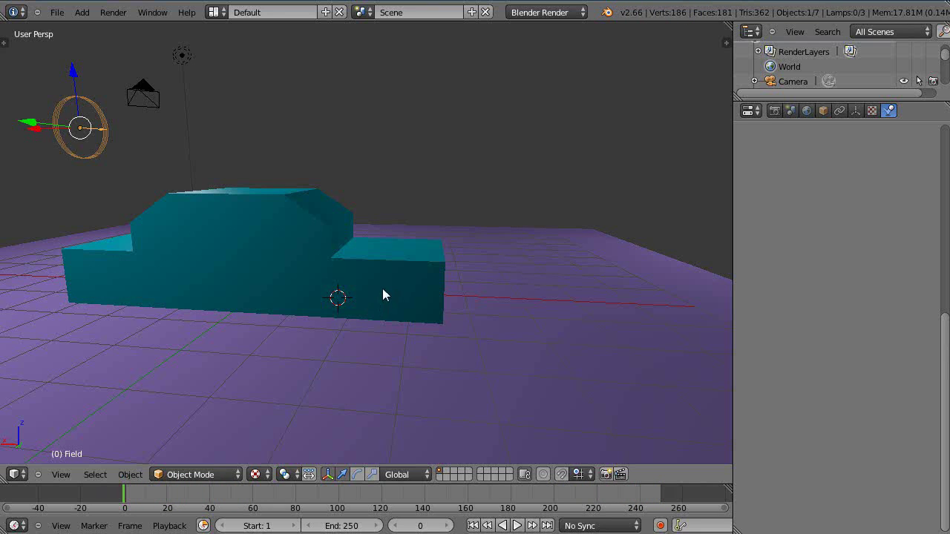
{"action": "right_click", "coordinate": [383, 296]}
- Inspect the whole car mesh in Edit Mode from several angles
{"action": "key", "text": "Tab"}
{"action": "scroll", "coordinate": [389, 309], "scroll_direction": "up", "scroll_amount": 4}
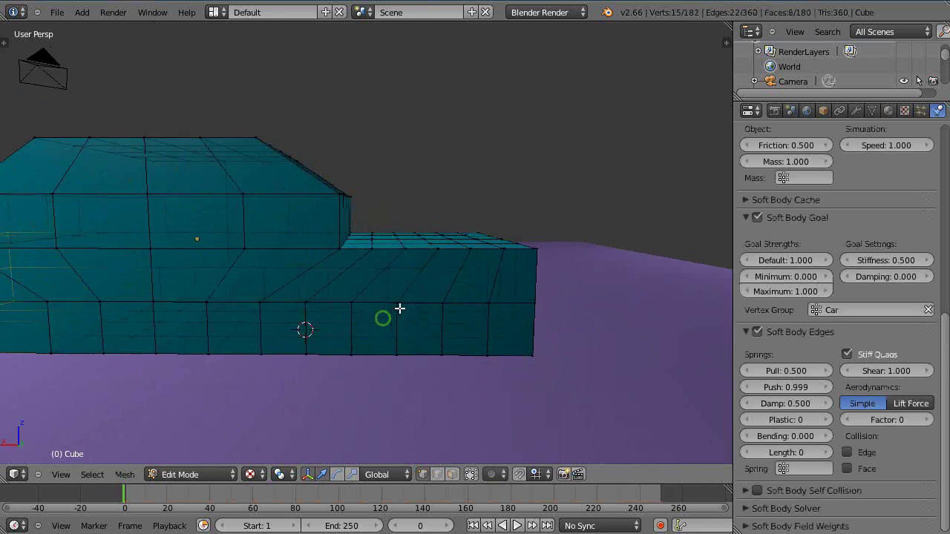
{"action": "middle_click_drag", "start_coordinate": [399, 308], "coordinate": [424, 267]}
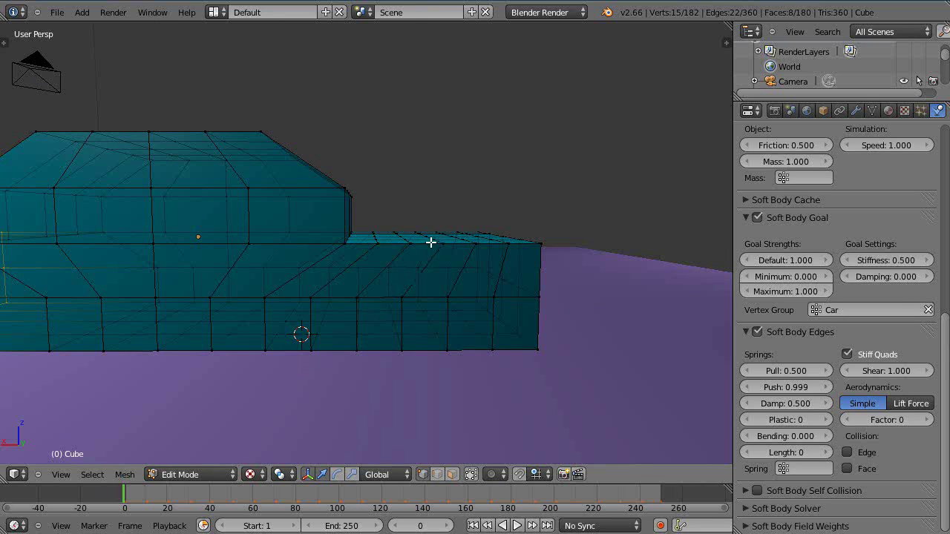
{"action": "scroll", "coordinate": [391, 266], "scroll_direction": "down", "scroll_amount": 5}
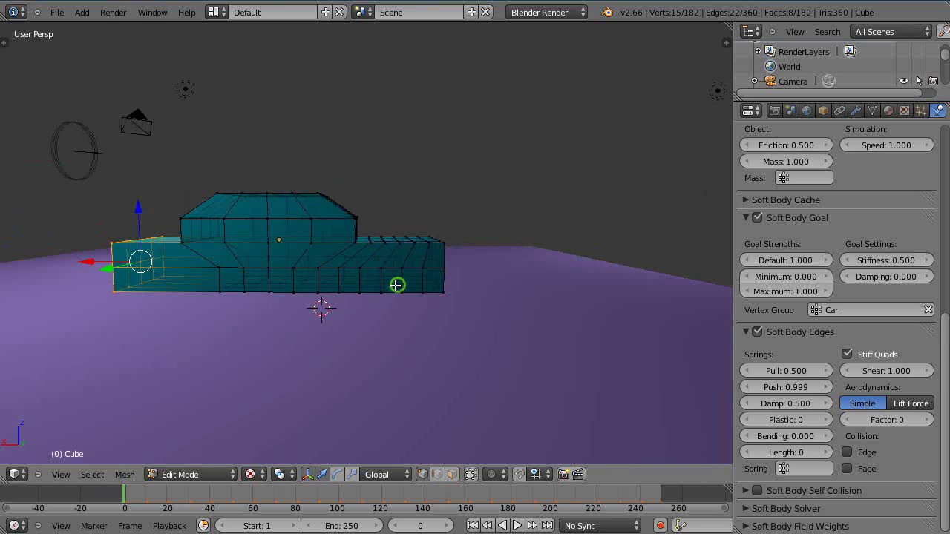
{"action": "middle_click_drag", "start_coordinate": [394, 282], "coordinate": [364, 291]}
{"action": "scroll", "coordinate": [391, 288], "scroll_direction": "up", "scroll_amount": 5}
{"action": "scroll", "coordinate": [393, 291], "scroll_direction": "down", "scroll_amount": 5}
- Back in Object Mode, replay and rewind the simulation, then select the wind force field
{"action": "key", "text": "Tab"}
{"action": "key", "text": "alt+a"}
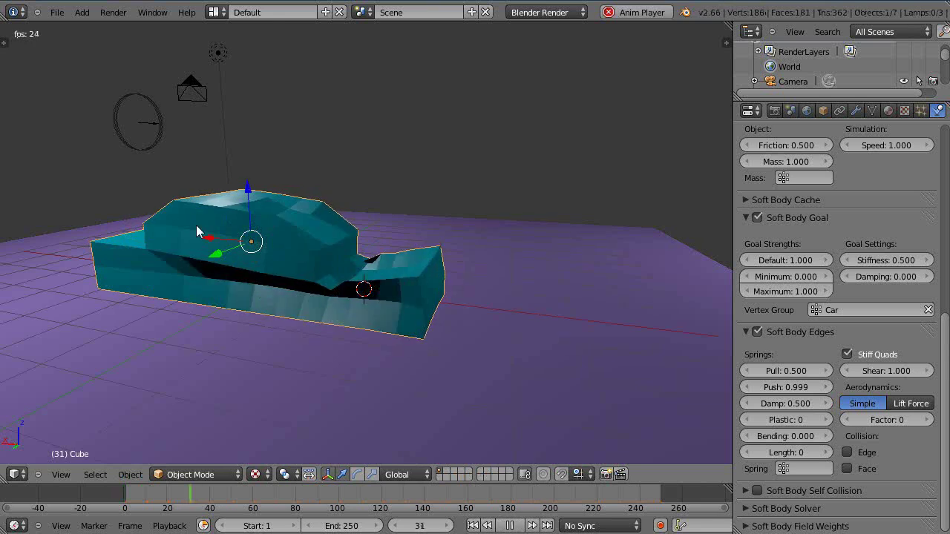
{"action": "key", "text": "Escape"}
{"action": "right_click", "coordinate": [125, 141]}
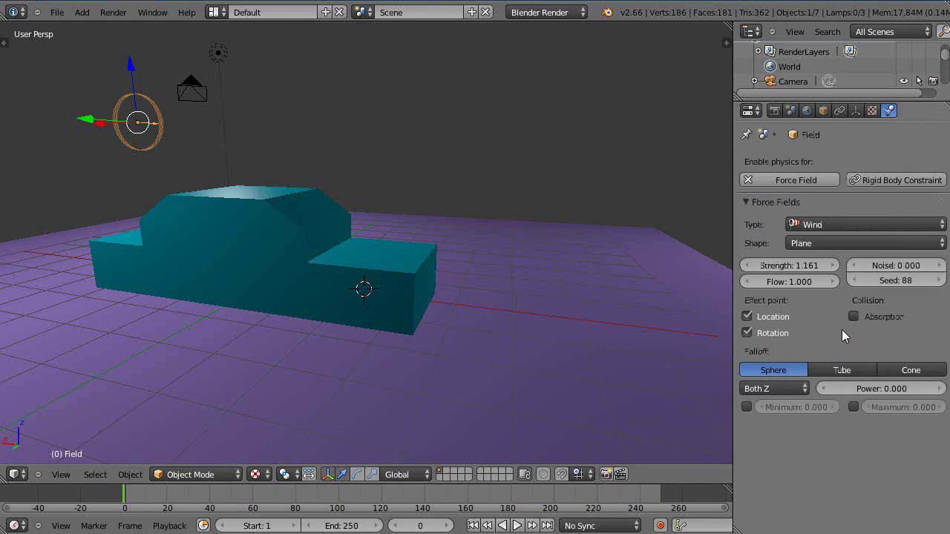
- Test wind Strength near 29.6 and a negative value during playback, then settle around 3.3
{"action": "key", "text": "alt+a"}
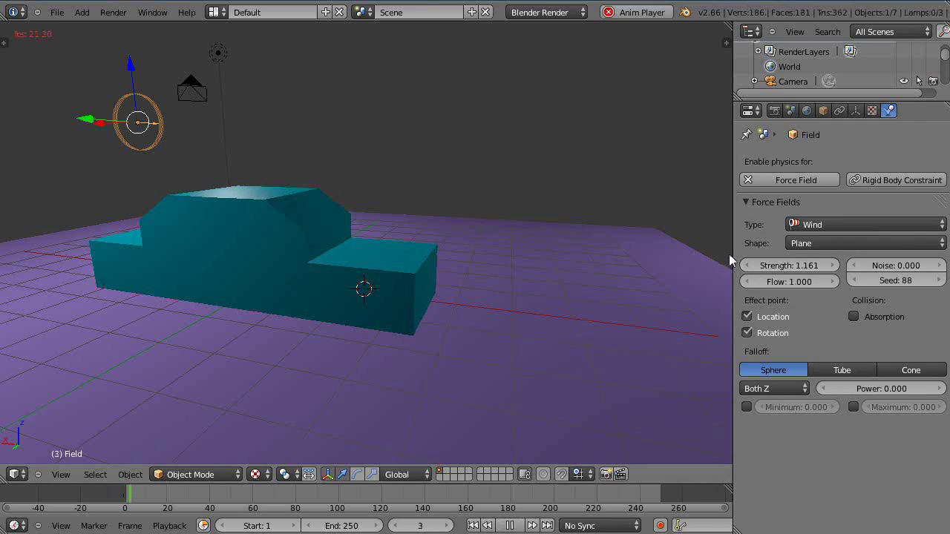
{"action": "left_click_drag", "start_coordinate": [768, 266], "coordinate": [831, 266]}
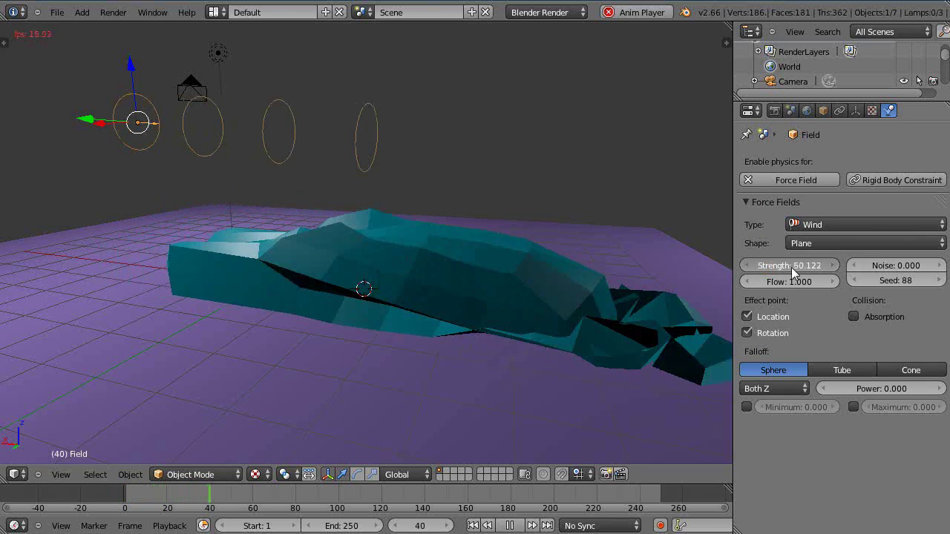
{"action": "left_click_drag", "start_coordinate": [769, 274], "coordinate": [765, 275]}
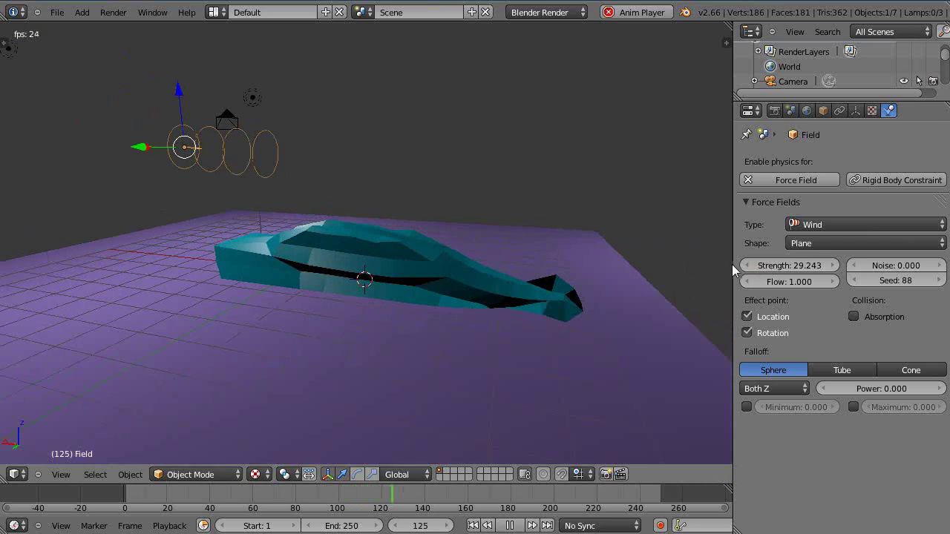
{"action": "left_click", "coordinate": [764, 267]}
{"action": "left_click_drag", "start_coordinate": [764, 267], "coordinate": [723, 279]}
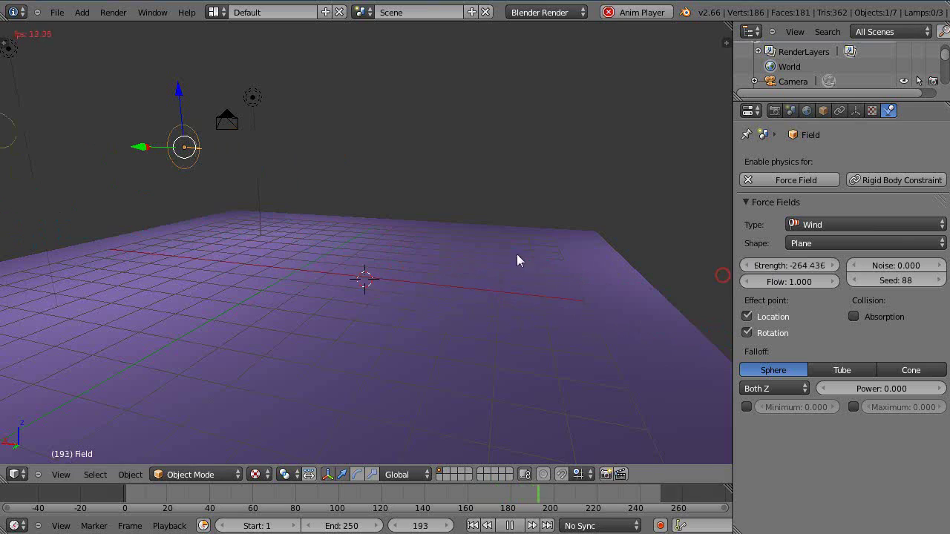
{"action": "key", "text": "Escape"}
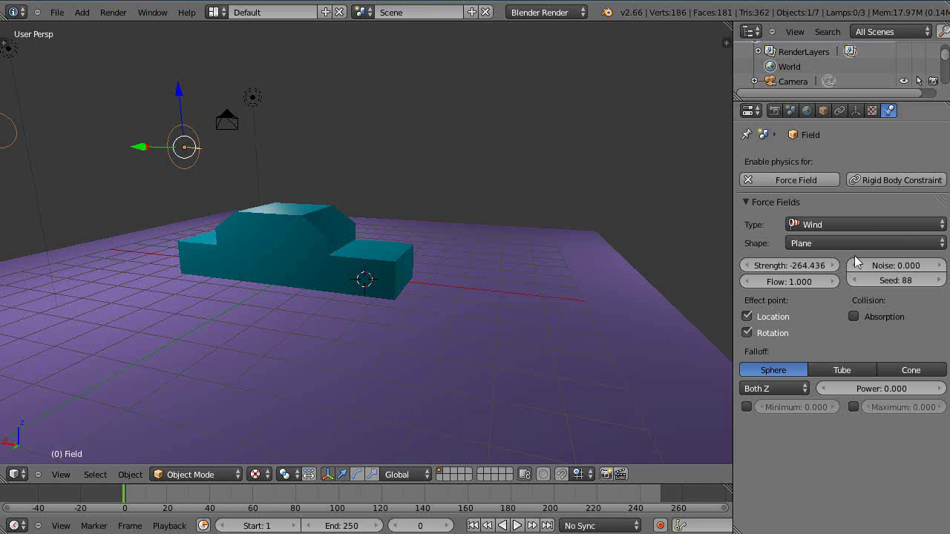
{"action": "left_click_drag", "start_coordinate": [806, 266], "coordinate": [866, 269]}
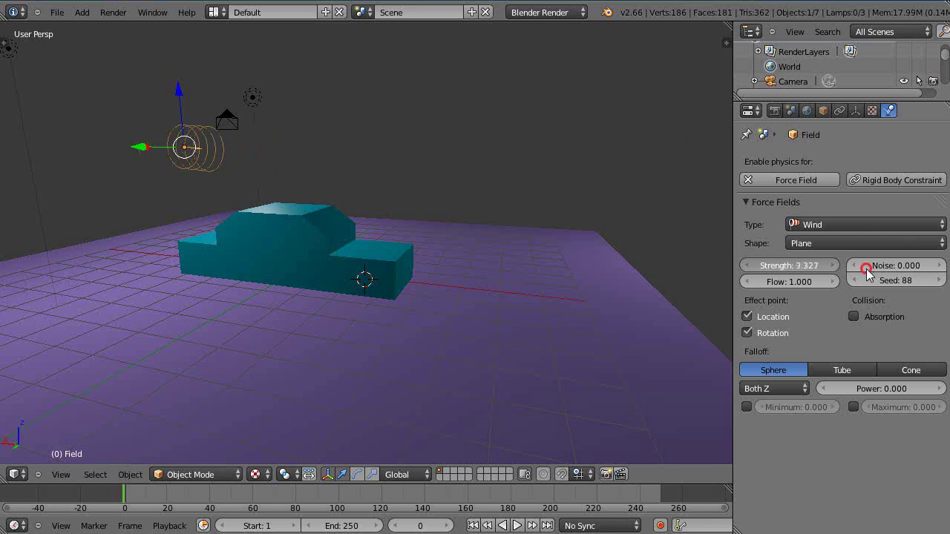
- Put the car mesh back in Edit Mode with its mesh data and vertex groups showing
{"action": "right_click", "coordinate": [286, 274]}
{"action": "key", "text": "Tab"}
{"action": "middle_click_drag", "start_coordinate": [254, 269], "coordinate": [184, 279]}
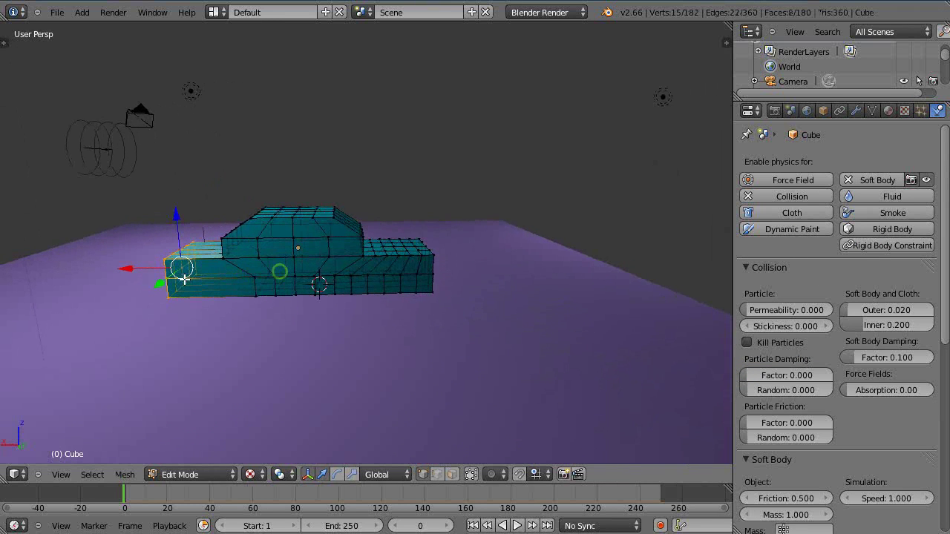
{"action": "left_click", "coordinate": [872, 110]}
- Assign the selected left-end vertices to the Car vertex group at weight 0.7
{"action": "left_click", "coordinate": [847, 347]}
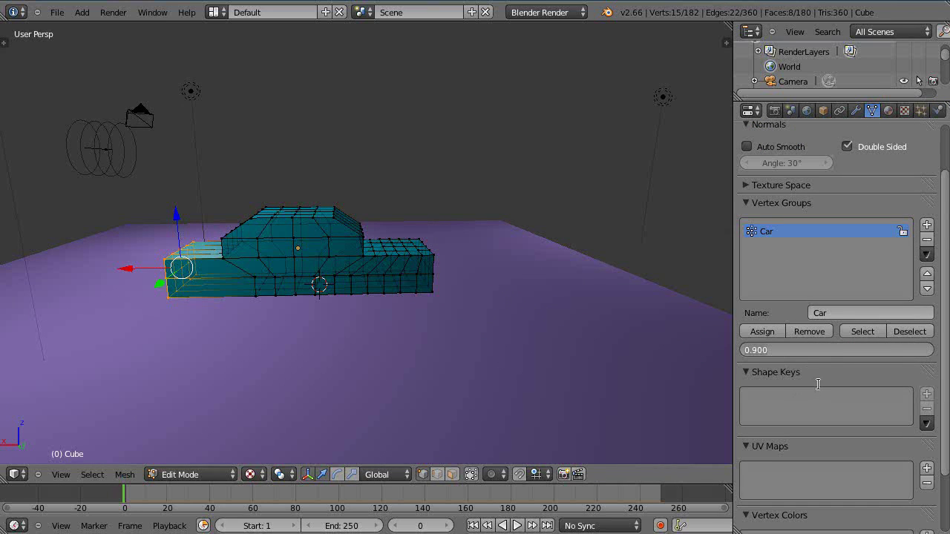
{"action": "type", "text": ".7"}
{"action": "key", "text": "Return"}
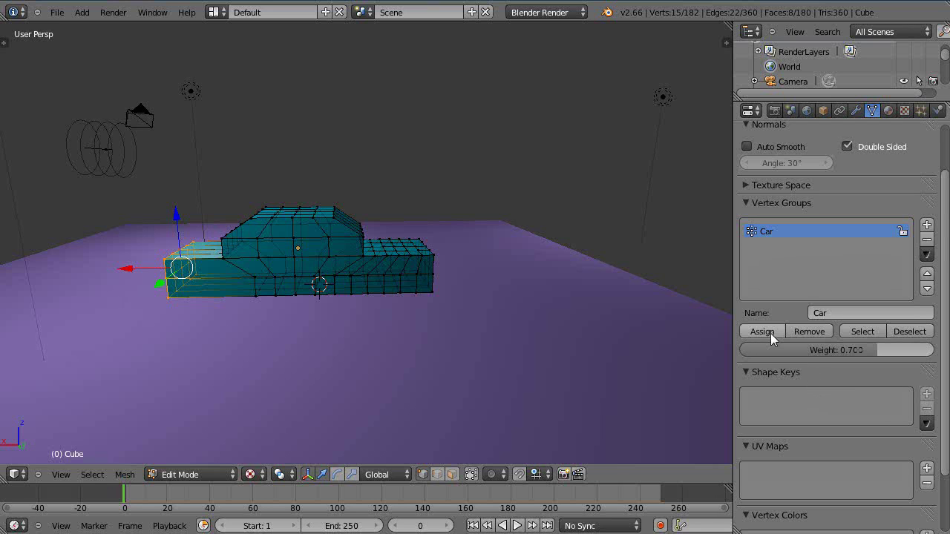
{"action": "left_click", "coordinate": [765, 331]}
- Replay the soft-body simulation in Object Mode and rewind it to frame 0
{"action": "key", "text": "Tab"}
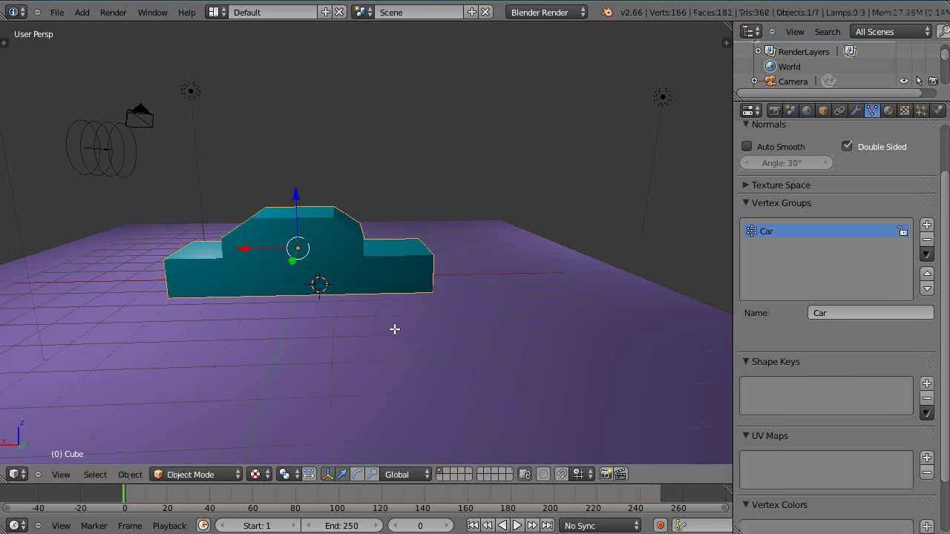
{"action": "key", "text": "alt+a"}
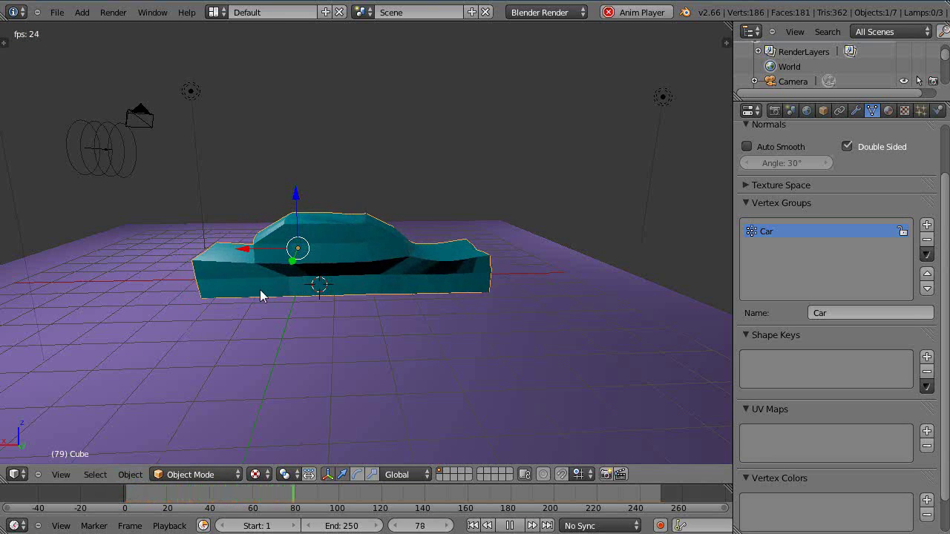
{"action": "key", "text": "Escape"}
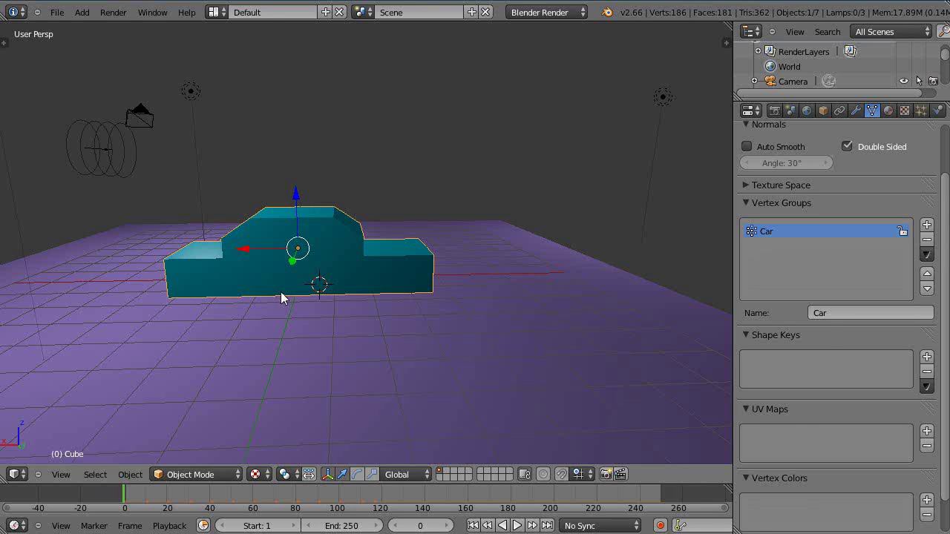
{"action": "key", "text": "Tab"}
- Box-select the vertices of the car's left half and assign them to Car at weight 0.5
{"action": "middle_click_drag", "start_coordinate": [277, 299], "coordinate": [290, 292]}
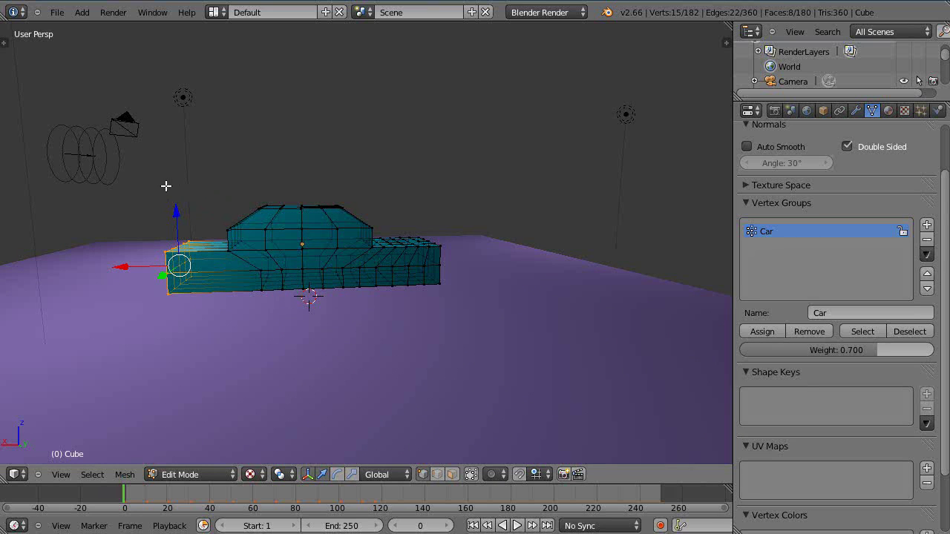
{"action": "key", "text": "b"}
{"action": "left_click_drag", "start_coordinate": [147, 177], "coordinate": [311, 338]}
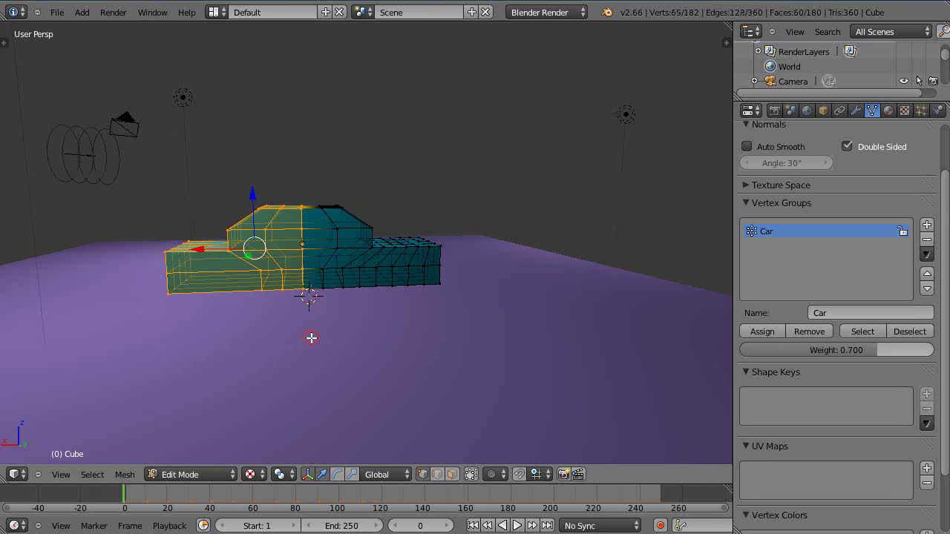
{"action": "left_click", "coordinate": [852, 350]}
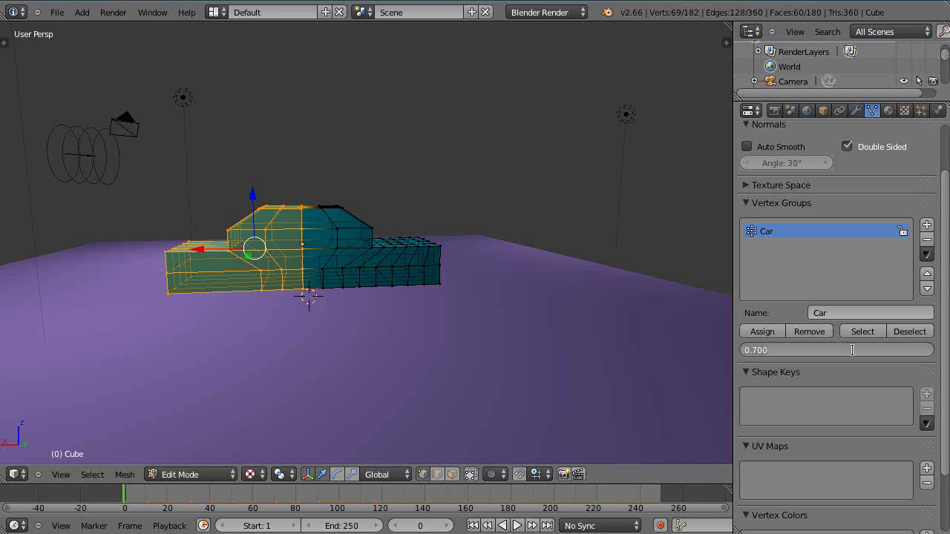
{"action": "key", "text": "Return"}
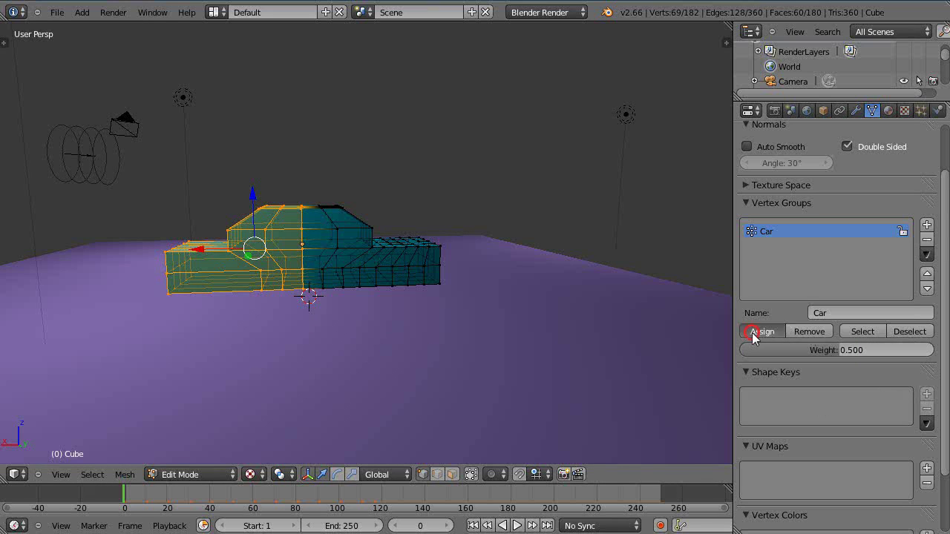
{"action": "left_click", "coordinate": [752, 334]}
- Play the soft-body animation from the start, then stop it back at frame 0
{"action": "key", "text": "Tab"}
{"action": "middle_click_drag", "start_coordinate": [388, 324], "coordinate": [414, 301]}
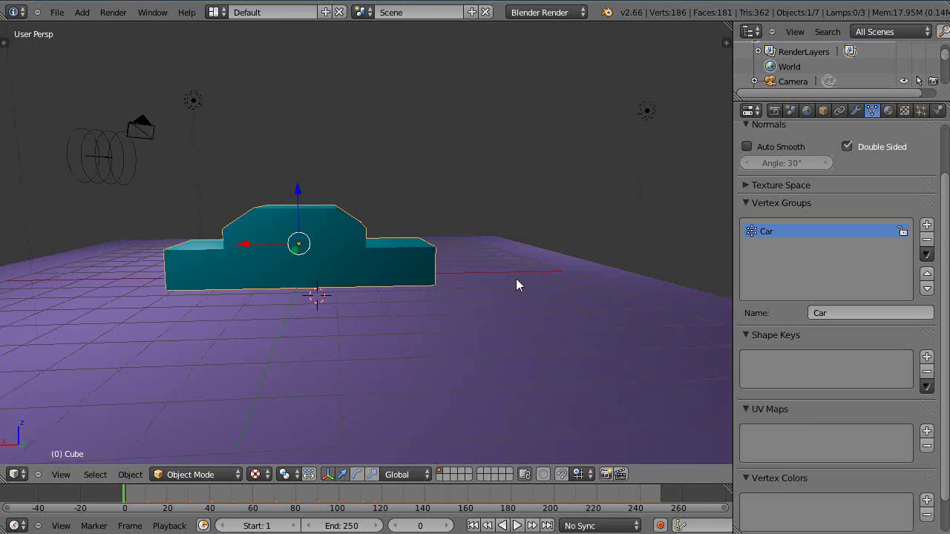
{"action": "key", "text": "alt+a"}
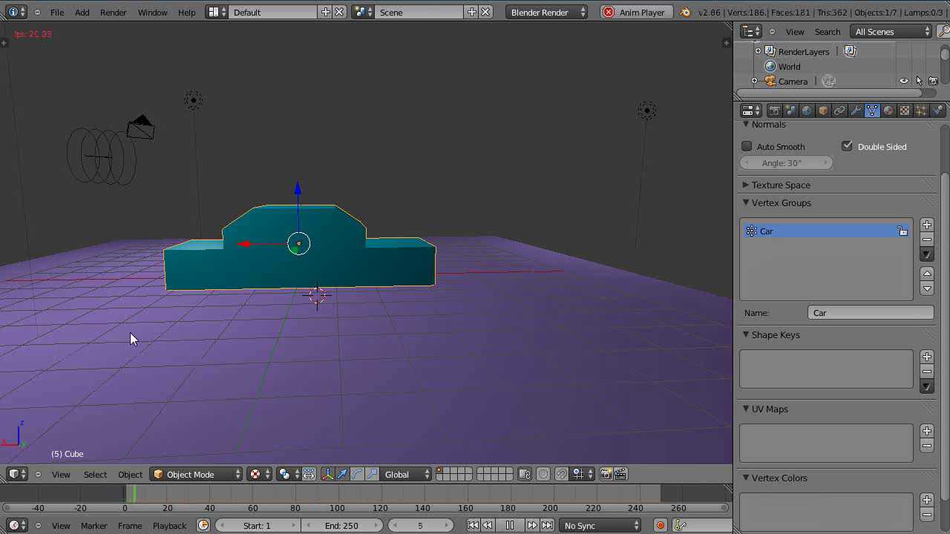
{"action": "left_click", "coordinate": [122, 492]}
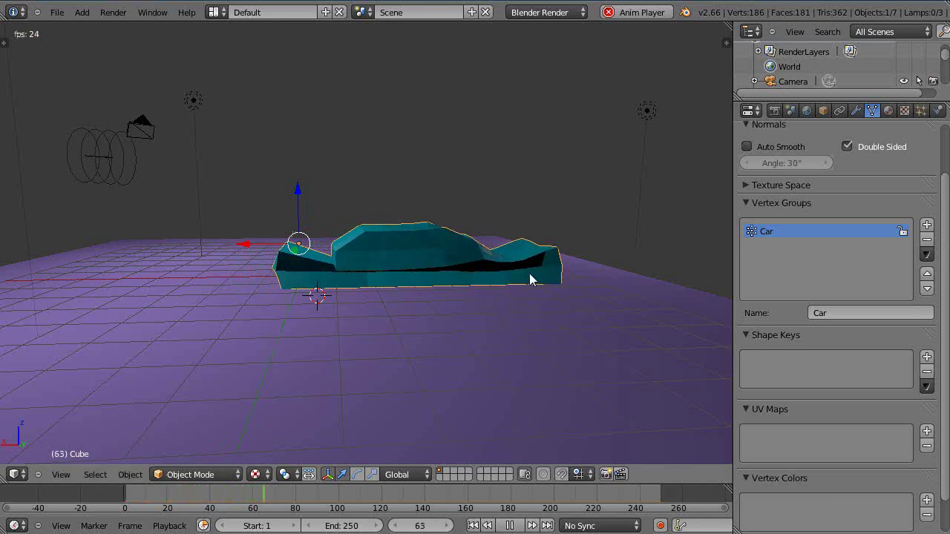
{"action": "key", "text": "Escape"}
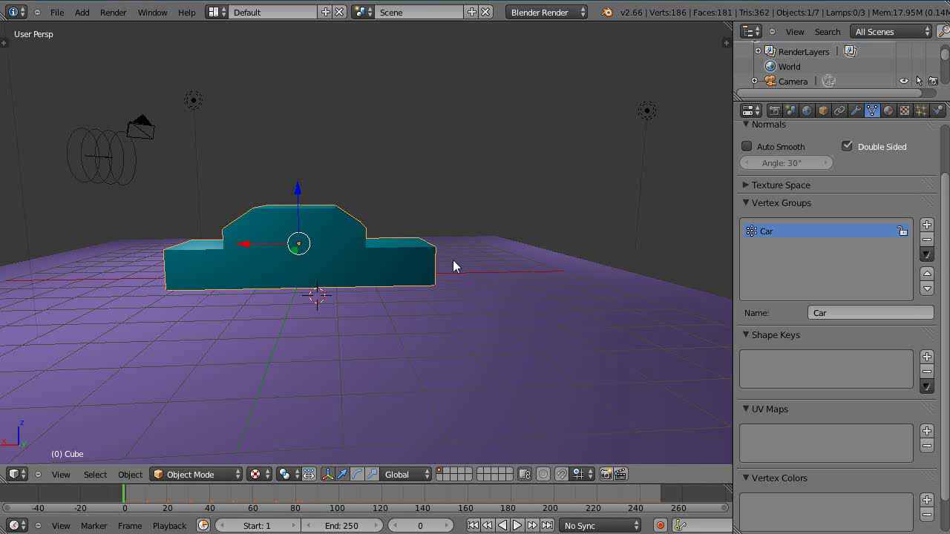
- Add a new plane at the chosen 3D cursor spot and raise it vertically
{"action": "left_click", "coordinate": [475, 272]}
{"action": "key", "text": "shift+a"}
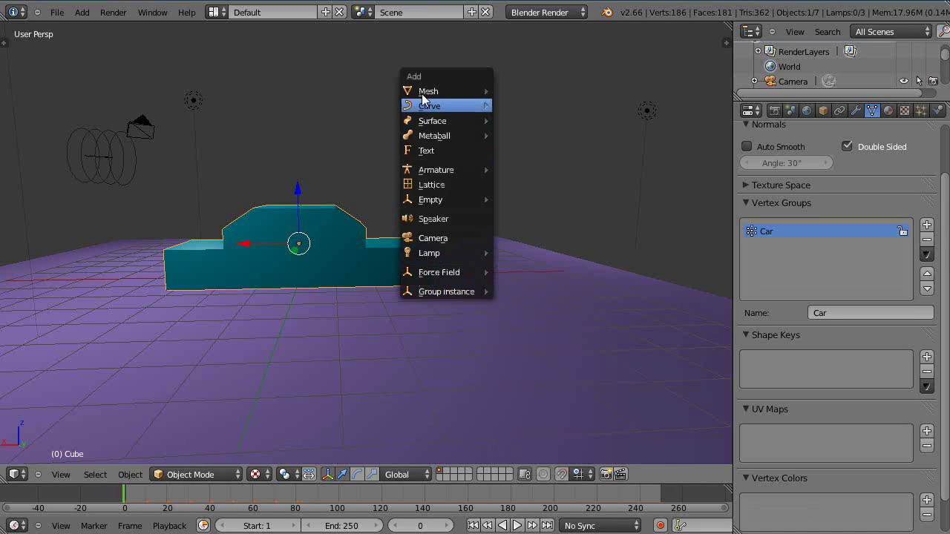
{"action": "mouse_move", "coordinate": [438, 91]}
{"action": "left_click", "coordinate": [536, 95]}
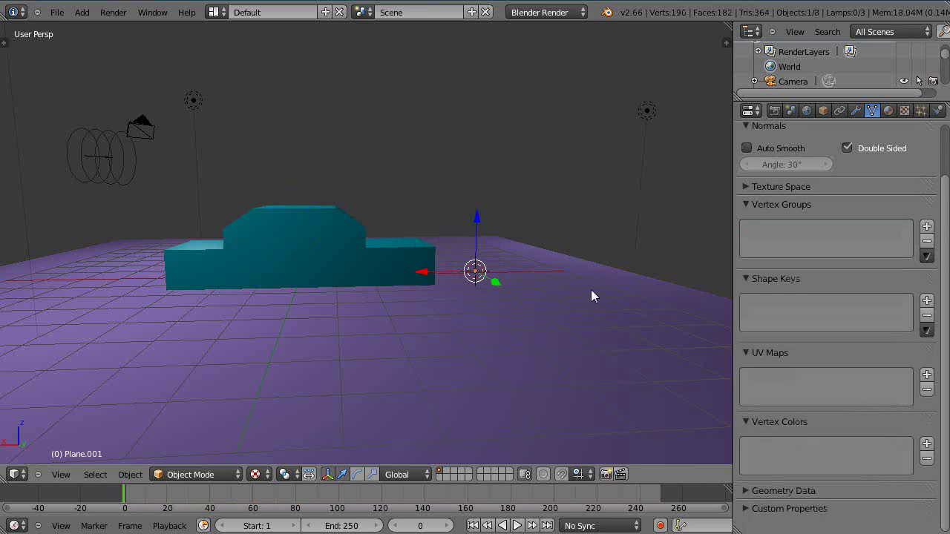
{"action": "key", "text": "g"}
{"action": "key", "text": "z"}
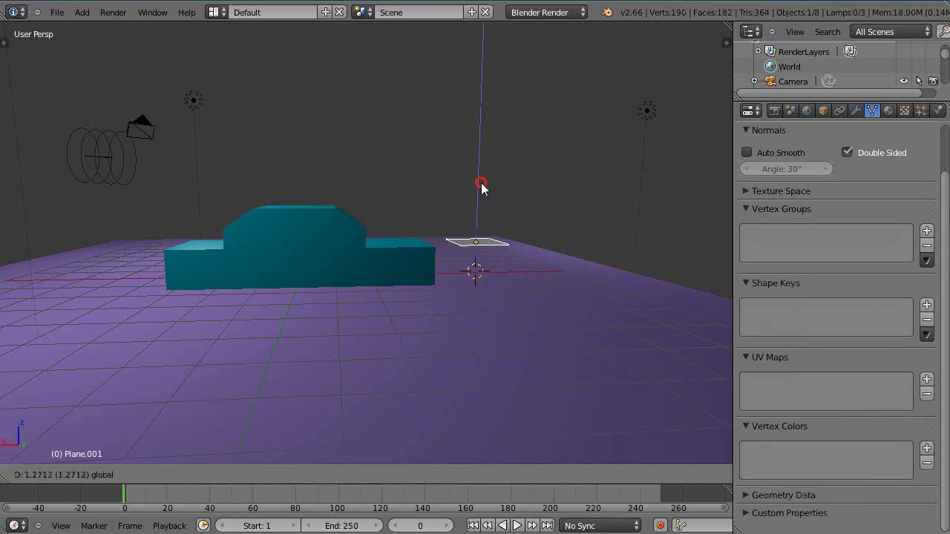
{"action": "left_click", "coordinate": [482, 187]}
- Enlarge the plane and rotate it 90° about Y so it stands upright
{"action": "key", "text": "s"}
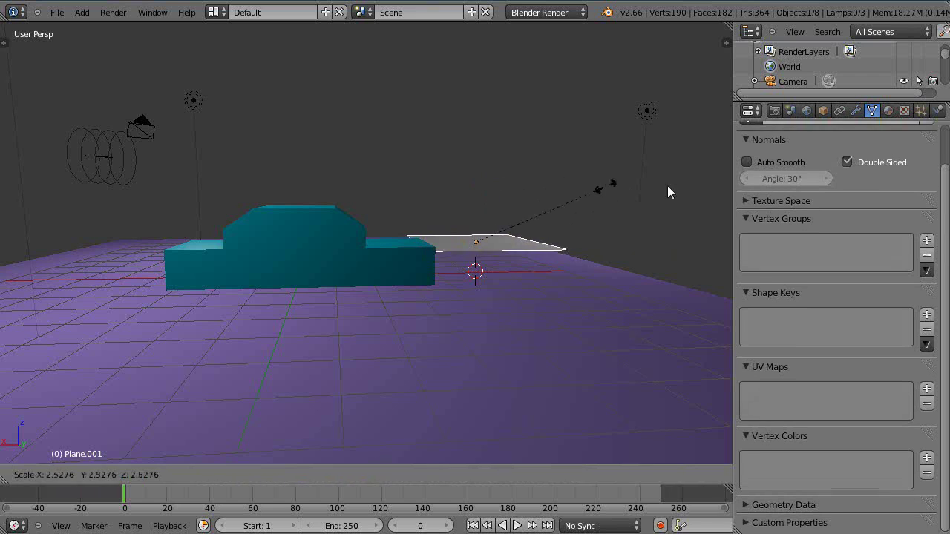
{"action": "left_click", "coordinate": [703, 181]}
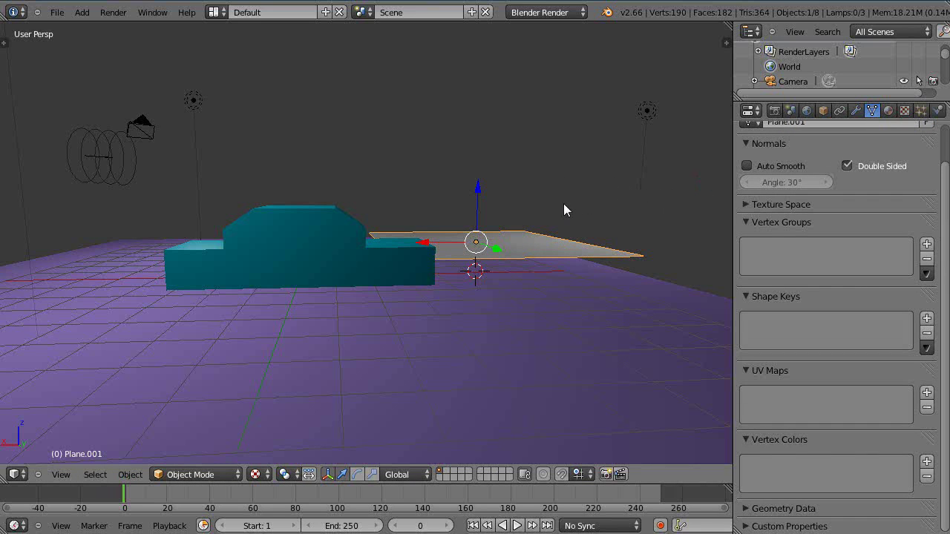
{"action": "key", "text": "r"}
{"action": "key", "text": "y"}
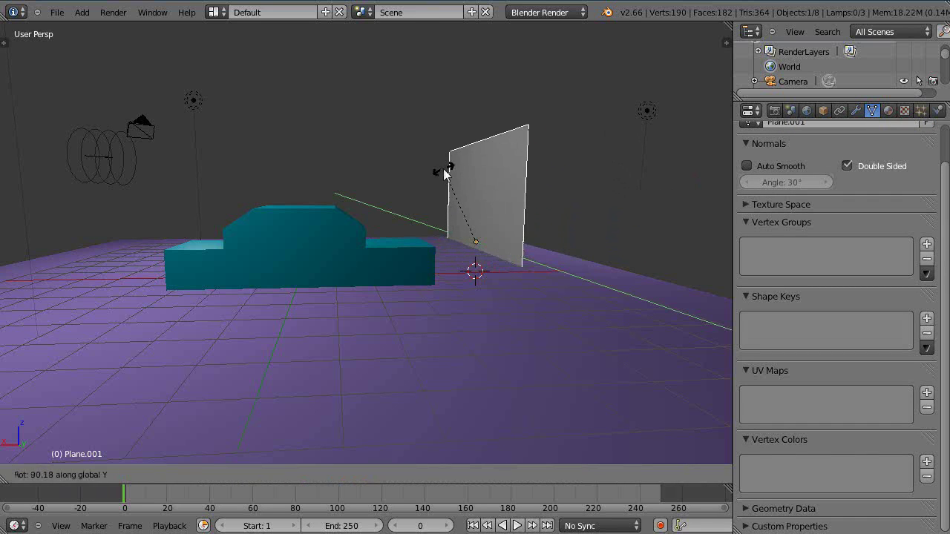
{"action": "type", "text": "90"}
{"action": "left_click", "coordinate": [443, 168]}
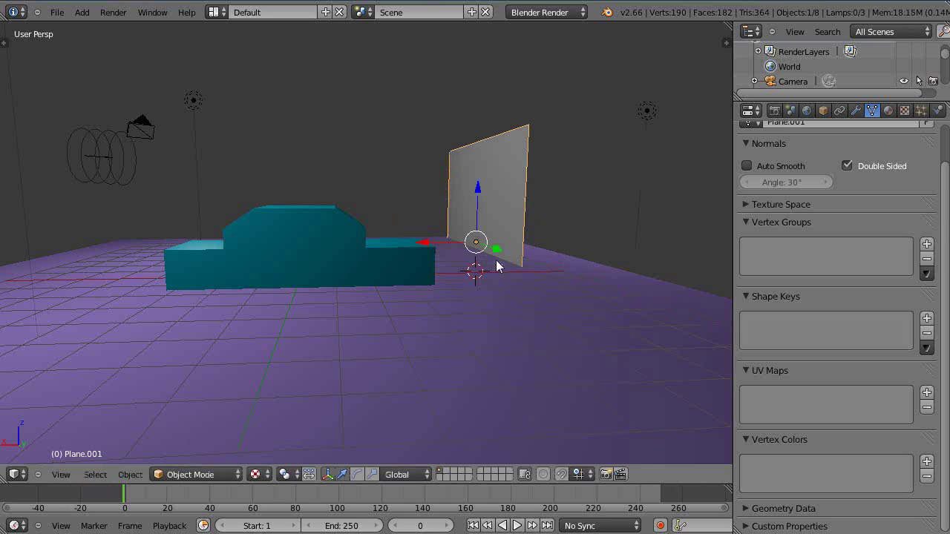
- Position the upright wall against the car's right-hand end
{"action": "key", "text": "g"}
{"action": "left_click", "coordinate": [551, 280]}
{"action": "middle_click_drag", "start_coordinate": [550, 281], "coordinate": [588, 342]}
{"action": "middle_click_drag", "start_coordinate": [537, 310], "coordinate": [456, 316]}
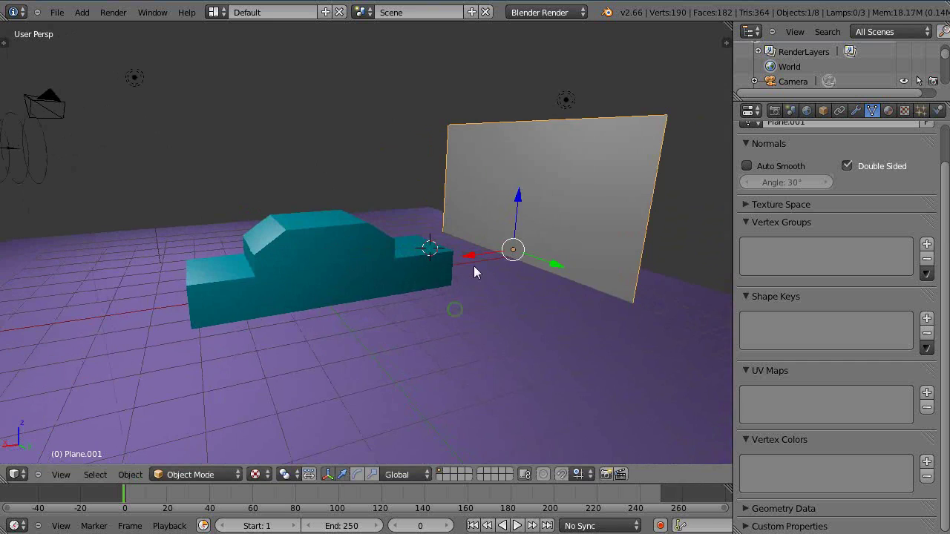
{"action": "key", "text": "g"}
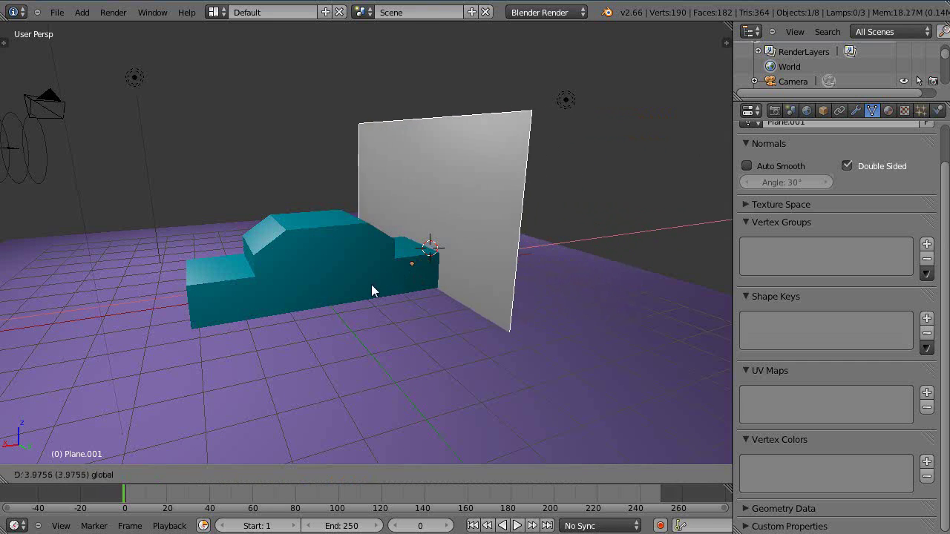
{"action": "left_click", "coordinate": [412, 290]}
{"action": "middle_click_drag", "start_coordinate": [412, 292], "coordinate": [380, 335]}
{"action": "scroll", "coordinate": [911, 292], "scroll_direction": "up", "scroll_amount": 2}
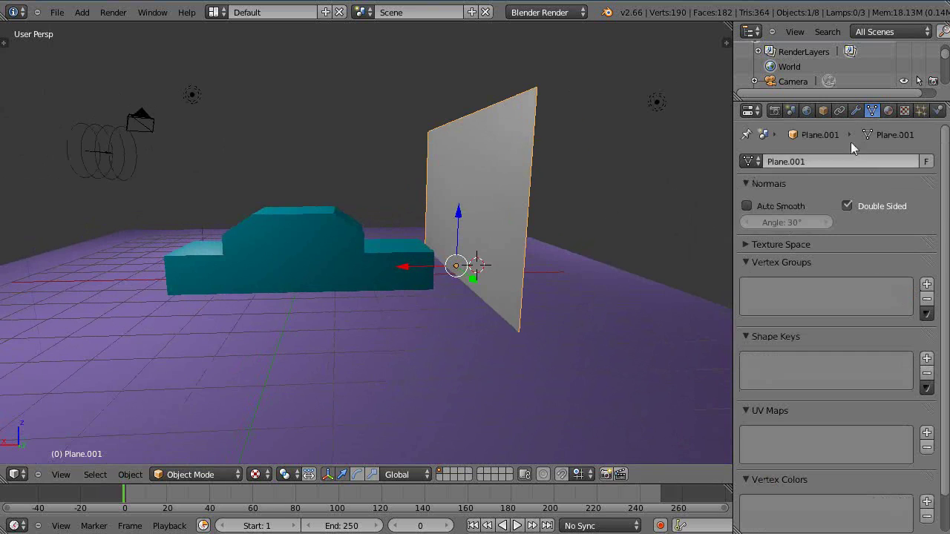
- Enable Collision physics on the wall plane Plane.001
{"action": "left_click", "coordinate": [937, 110]}
{"action": "left_click", "coordinate": [780, 197]}
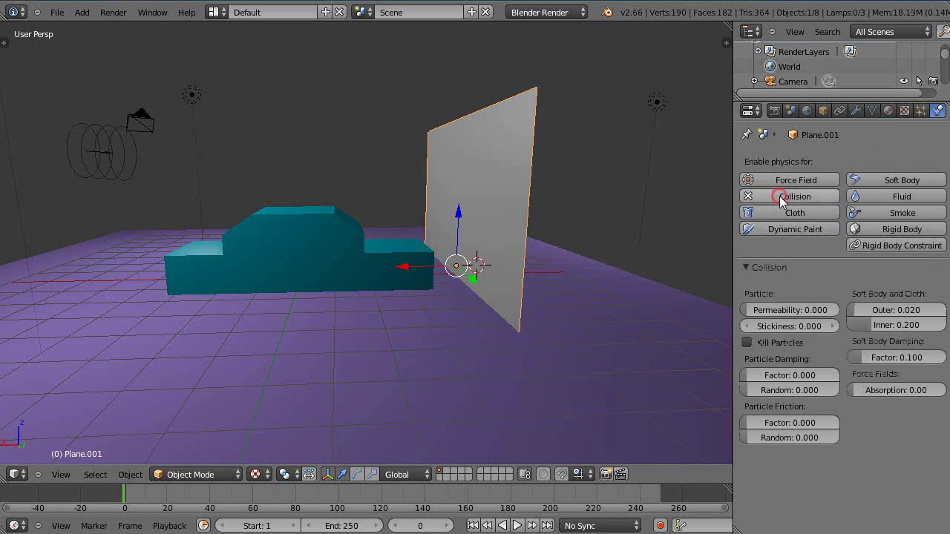
{"action": "scroll", "coordinate": [620, 324], "scroll_direction": "down", "scroll_amount": 5}
{"action": "scroll", "coordinate": [586, 327], "scroll_direction": "up", "scroll_amount": 6}
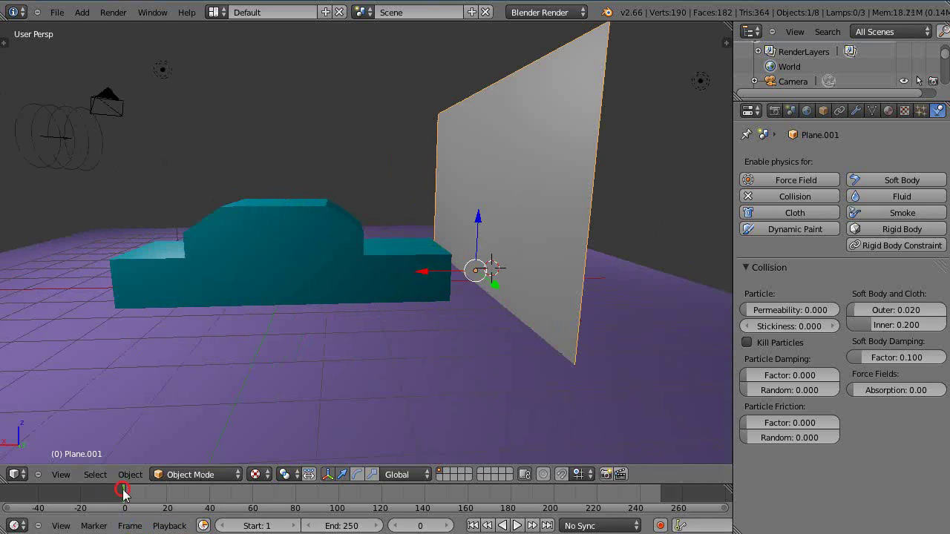
- Play the simulation and replay the car crashing into the wall from near the start
{"action": "key", "text": "alt+a"}
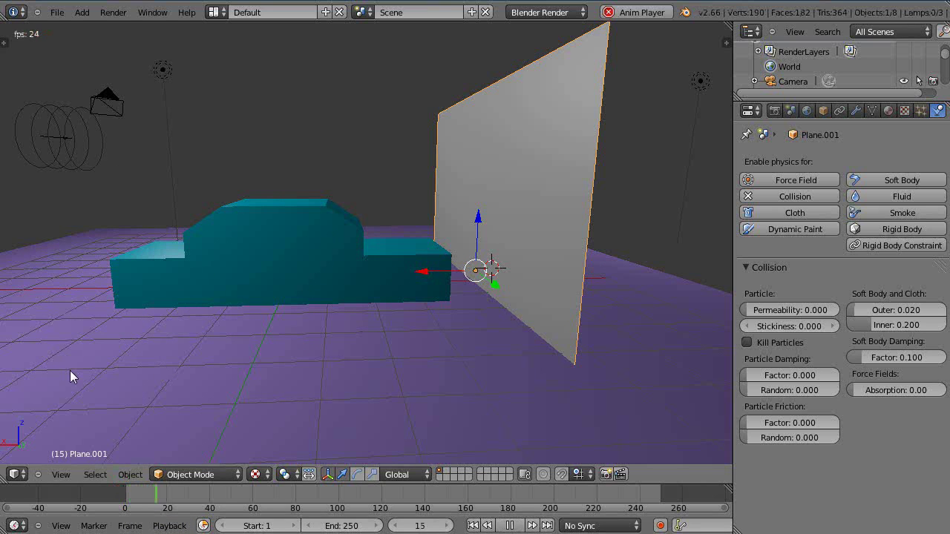
{"action": "left_click", "coordinate": [117, 487]}
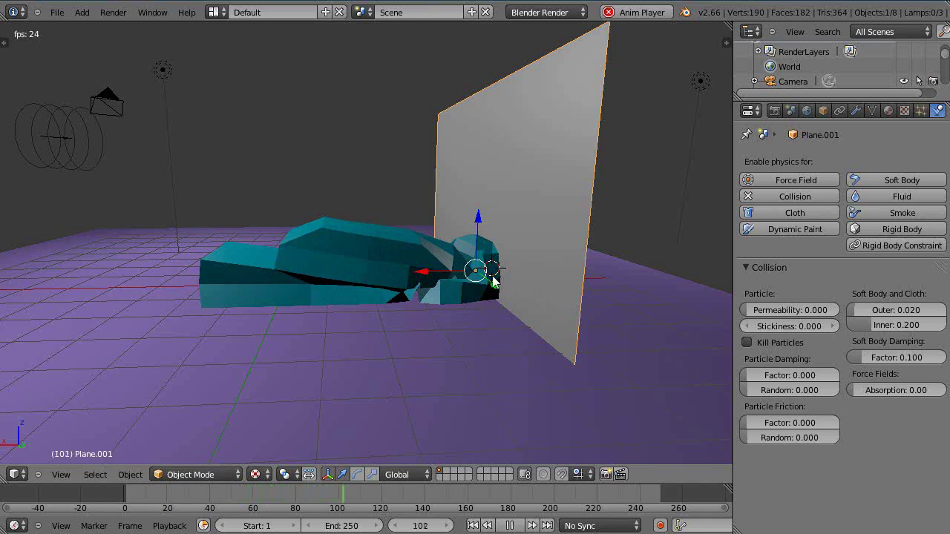
{"action": "left_click", "coordinate": [127, 493]}
{"action": "scroll", "coordinate": [359, 377], "scroll_direction": "down", "scroll_amount": 3}
{"action": "scroll", "coordinate": [358, 376], "scroll_direction": "up", "scroll_amount": 5}
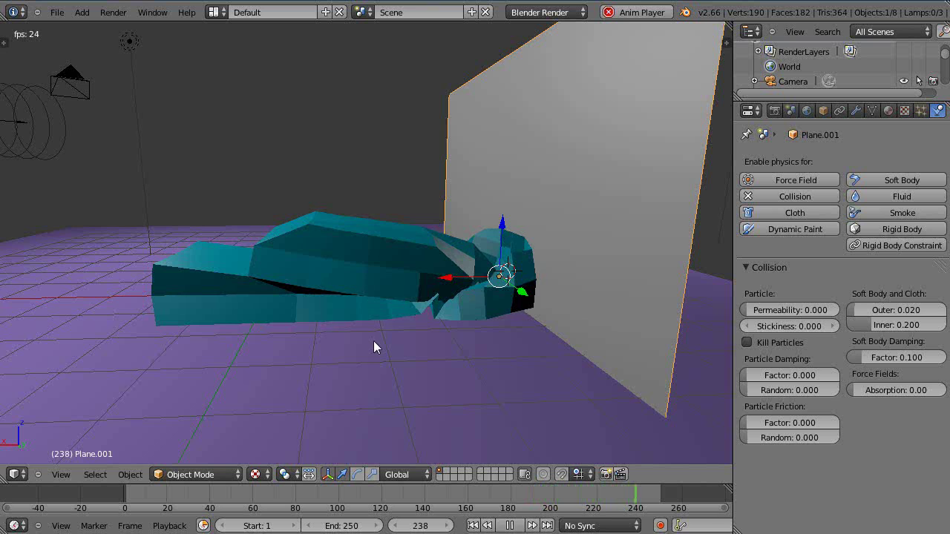
{"action": "scroll", "coordinate": [383, 344], "scroll_direction": "down", "scroll_amount": 4}
{"action": "scroll", "coordinate": [382, 345], "scroll_direction": "up", "scroll_amount": 4}
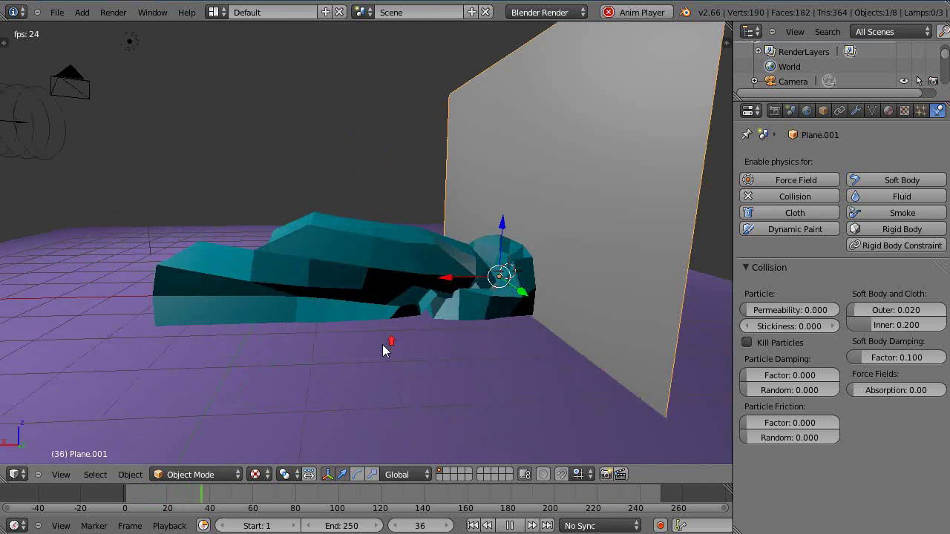
- Inspect the crumpled car against the wall from closer viewpoints
{"action": "middle_click_drag", "start_coordinate": [403, 341], "coordinate": [372, 371]}
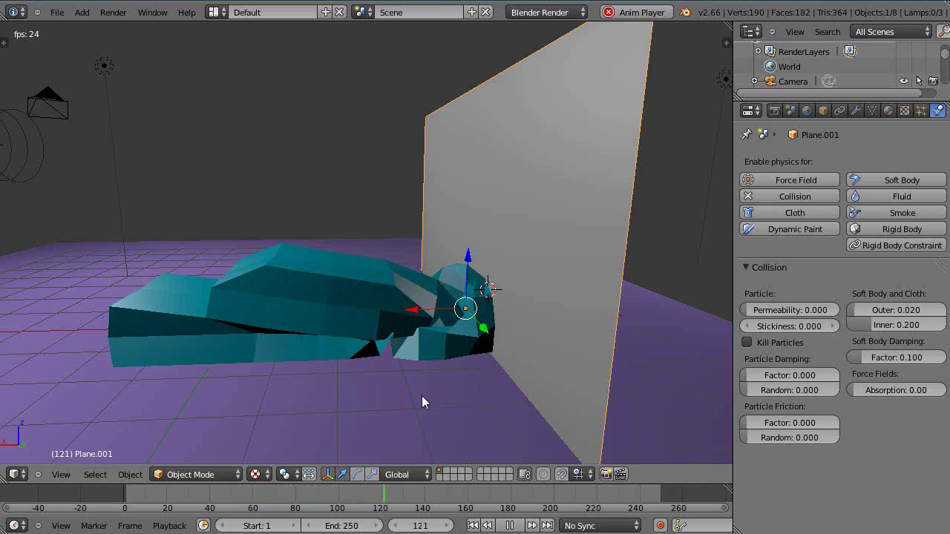
{"action": "key", "text": "KP_0"}
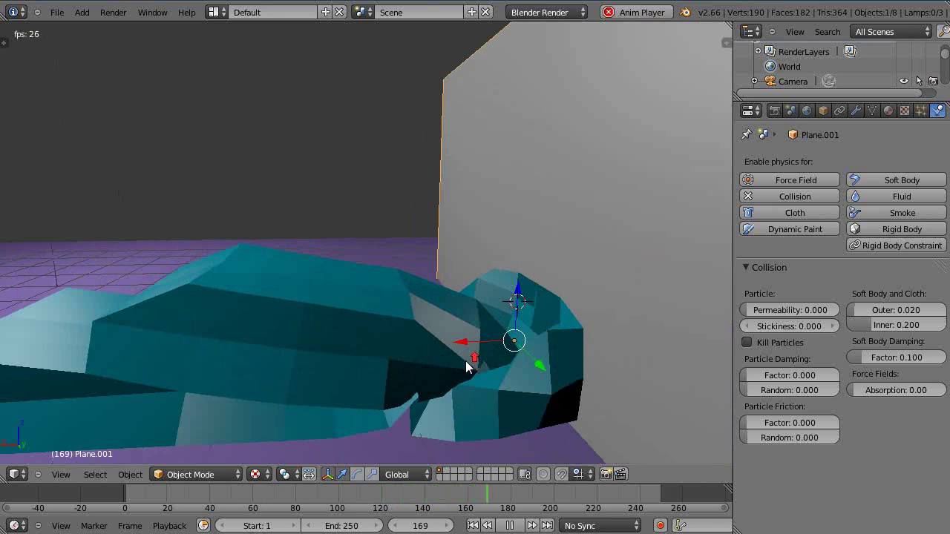
{"action": "key", "text": "KP_0"}
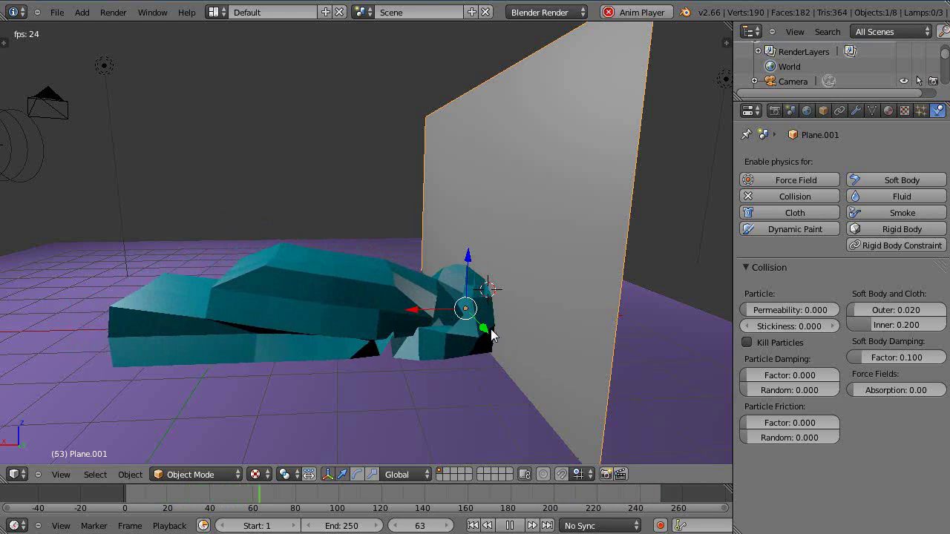
{"action": "scroll", "coordinate": [461, 356], "scroll_direction": "down", "scroll_amount": 2}
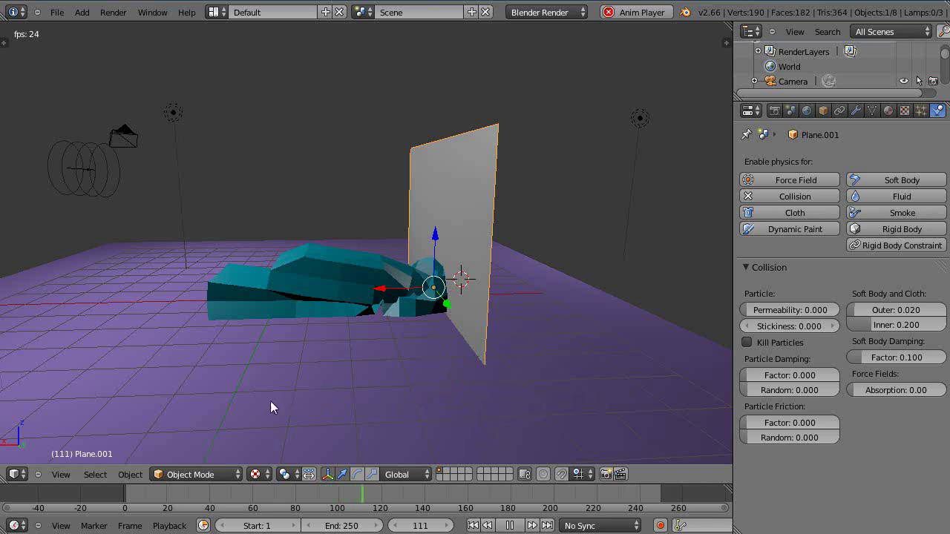